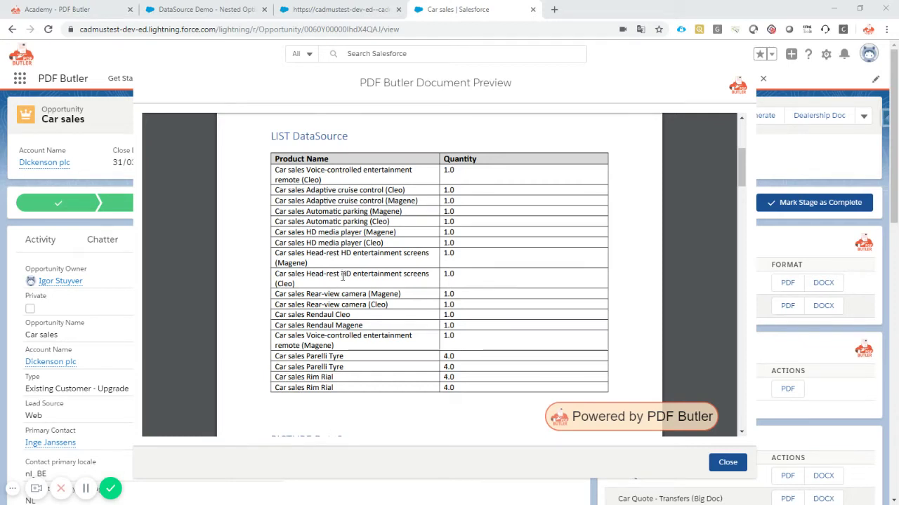
Inspect the old preview's product rows, noting the duplicated Parelli Tyre and Rim Rial rows at quantity 4.0
mouse_move(347, 280)
drag(277, 169, 432, 282)
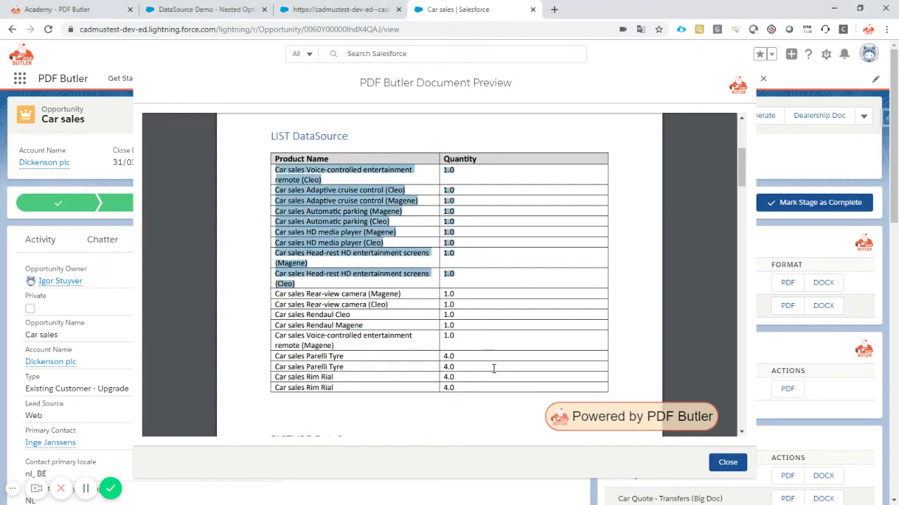
drag(494, 368, 344, 356)
click(275, 356)
drag(278, 368, 337, 391)
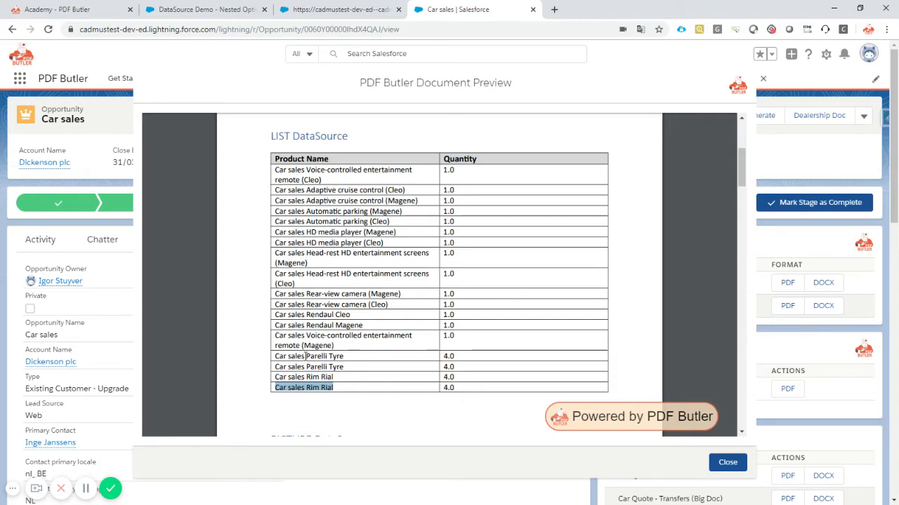
double_click(444, 356)
double_click(445, 366)
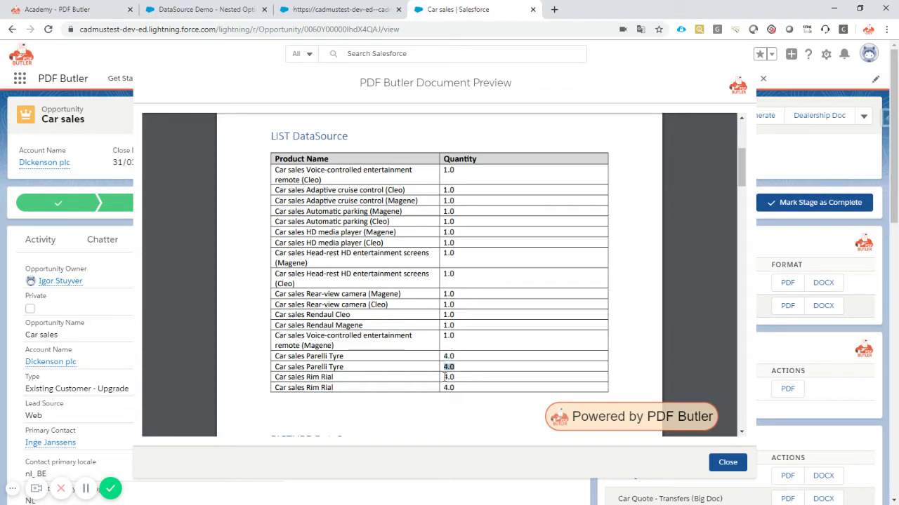
double_click(445, 377)
double_click(445, 388)
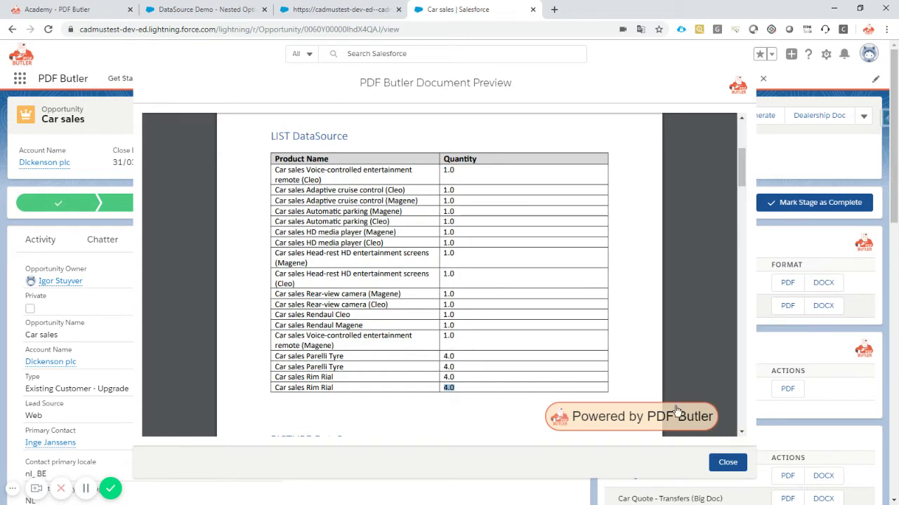
Create SOQL data source 'DataSource Demo - SOQL Power' with Type List of sObjects and save it
click(212, 8)
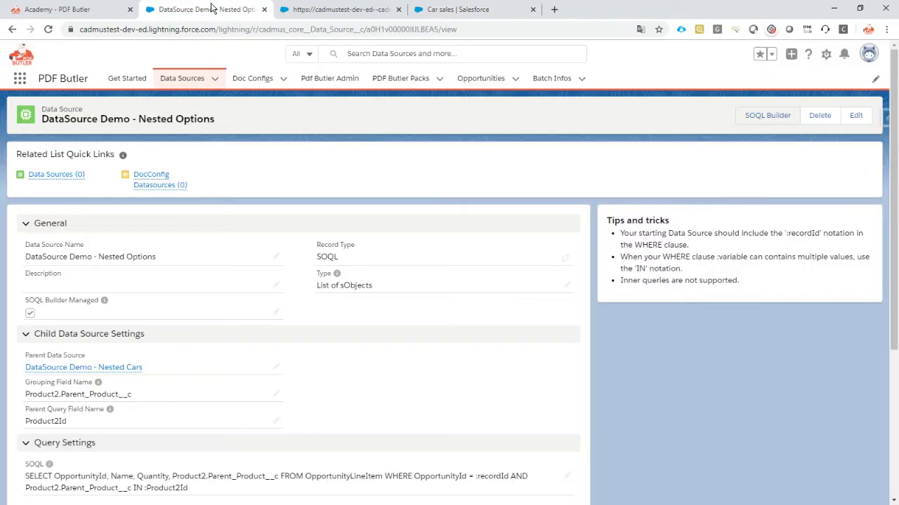
click(217, 79)
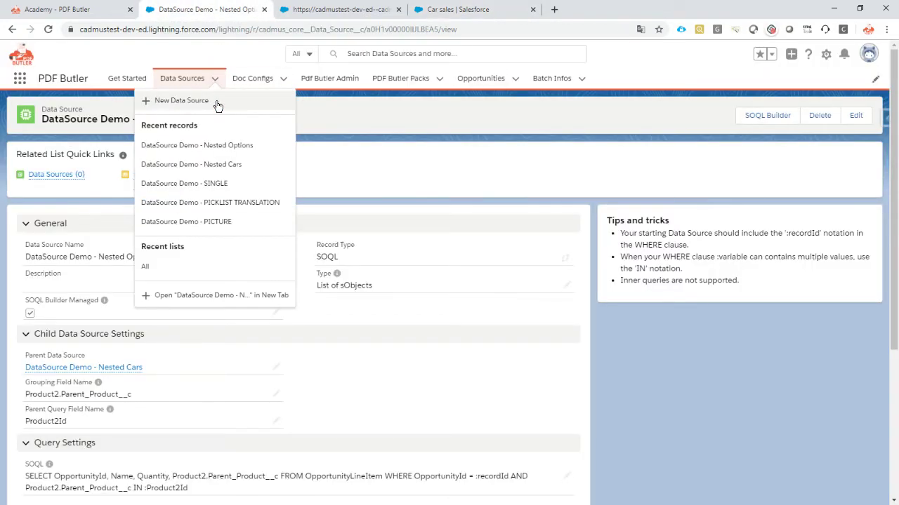
click(217, 102)
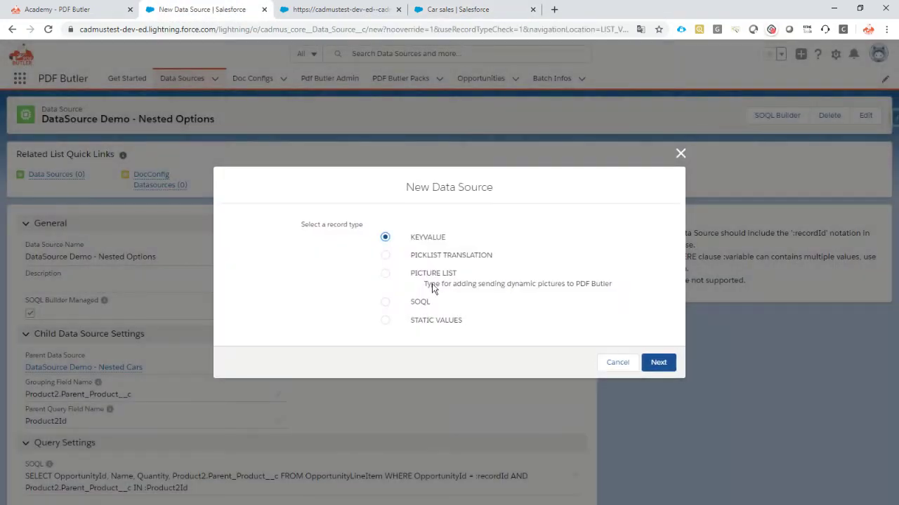
click(435, 303)
click(654, 360)
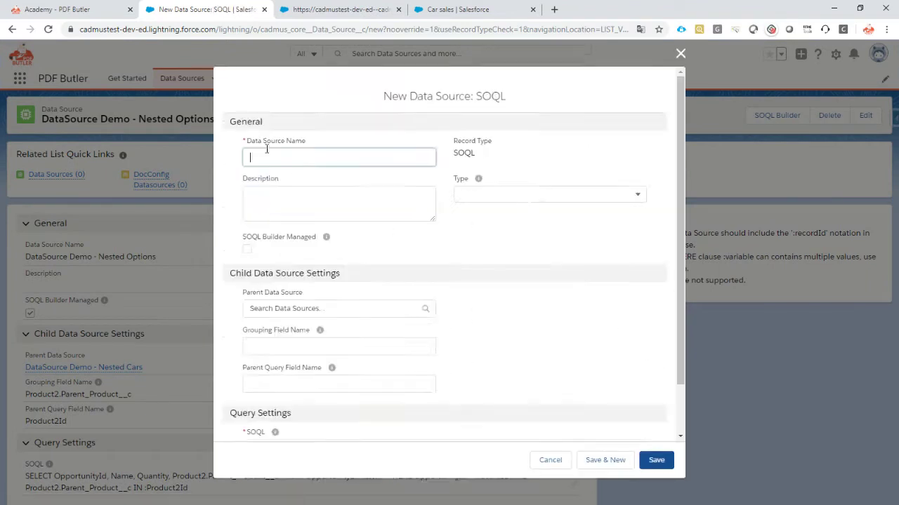
text(Data)
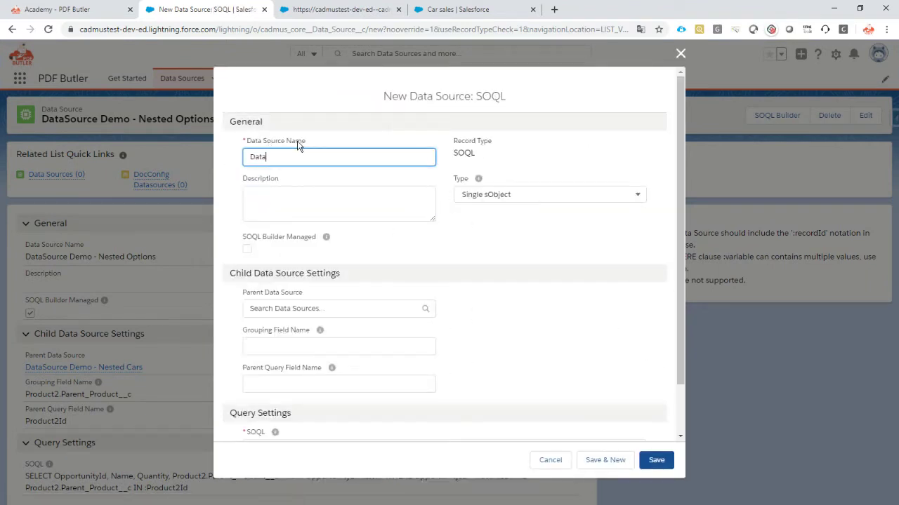
text(Source Demo - SOQL Power)
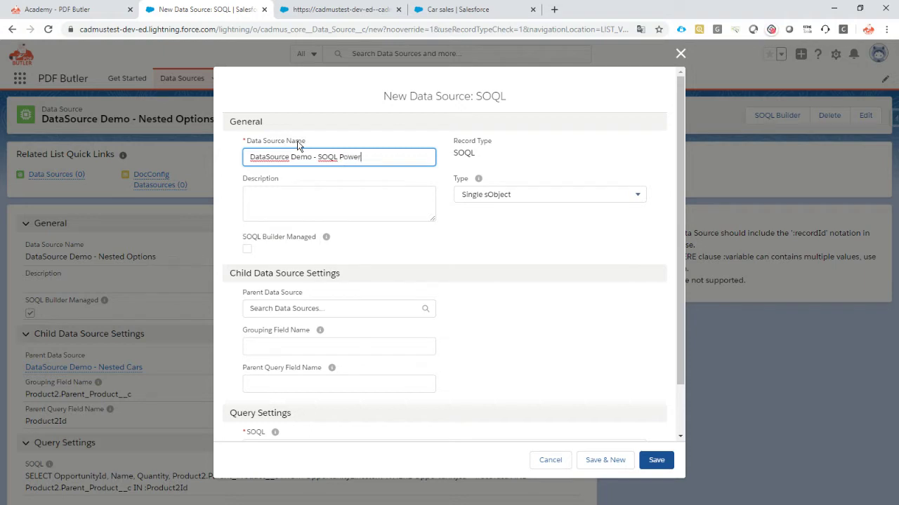
click(480, 196)
click(491, 237)
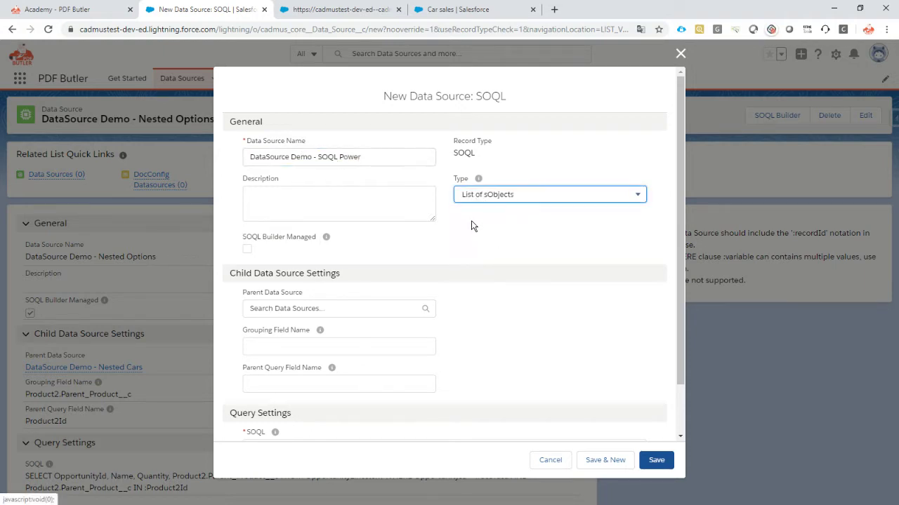
click(667, 465)
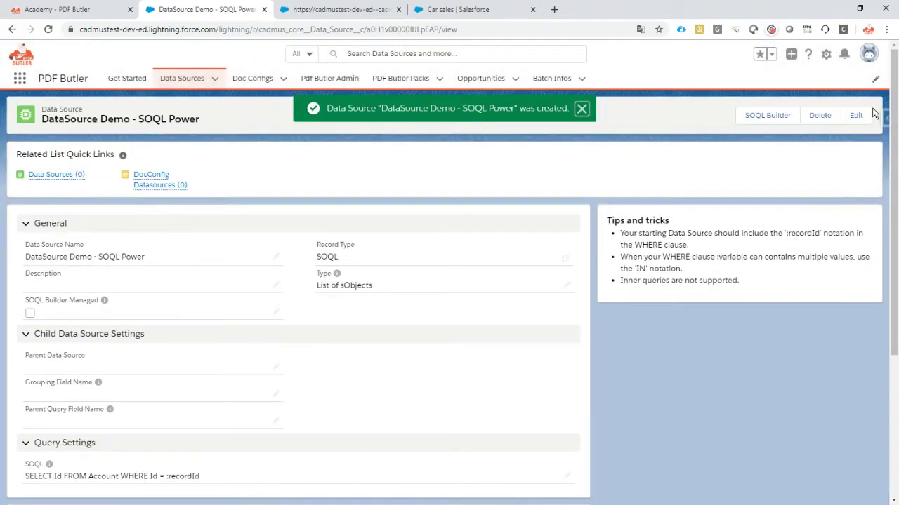
Open the new data source's fields for inline editing, leaving SOQL Builder Managed unchecked, and reach Query Settings
click(582, 108)
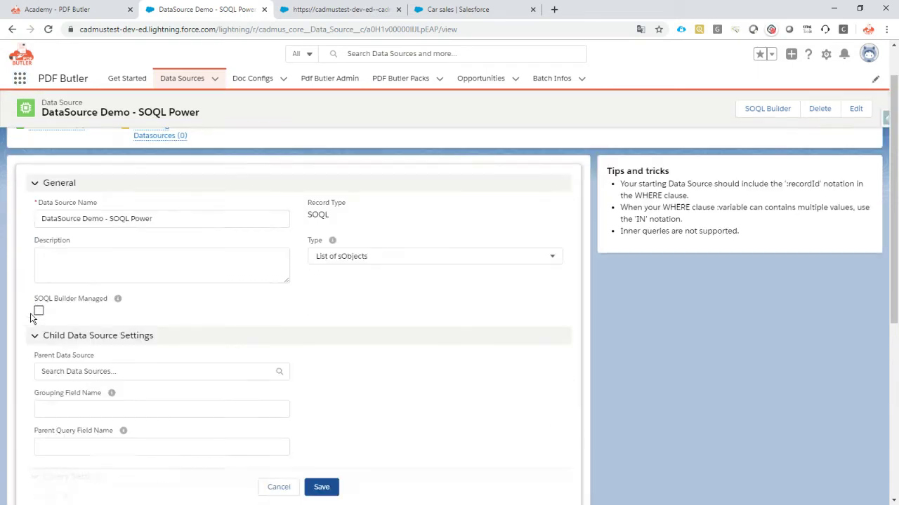
double_click(30, 314)
click(39, 311)
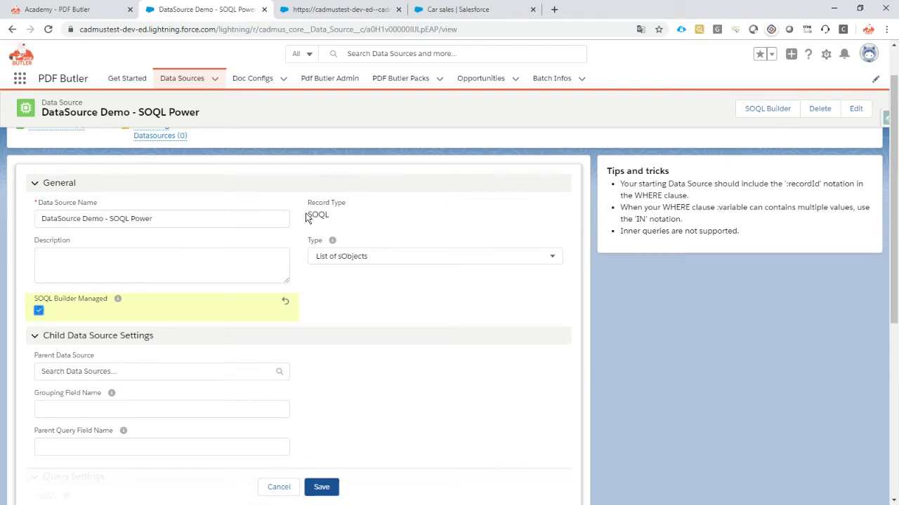
click(39, 311)
scroll(420, 379, down, 2)
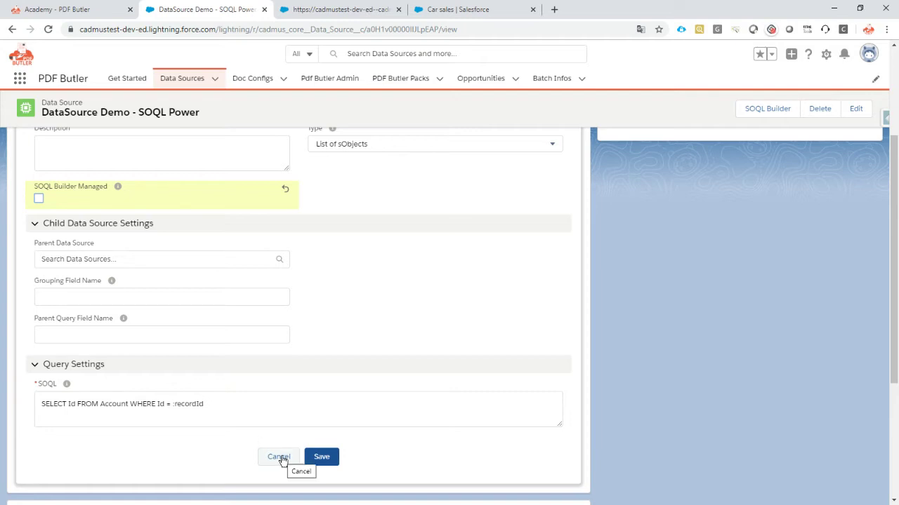
Replace the SOQL query with the pasted MAX/SUM query grouped by Product2Id and enlarge the field
click(260, 411)
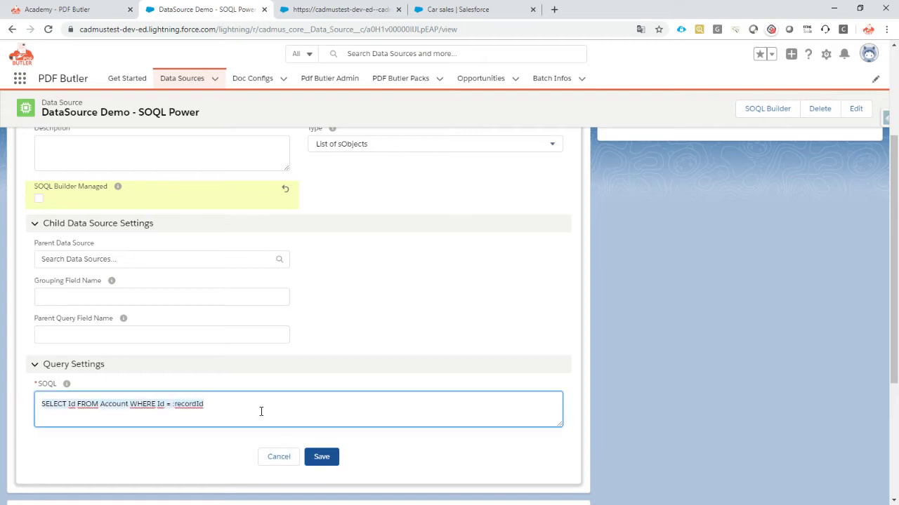
key(ctrl+a)
key(BackSpace)
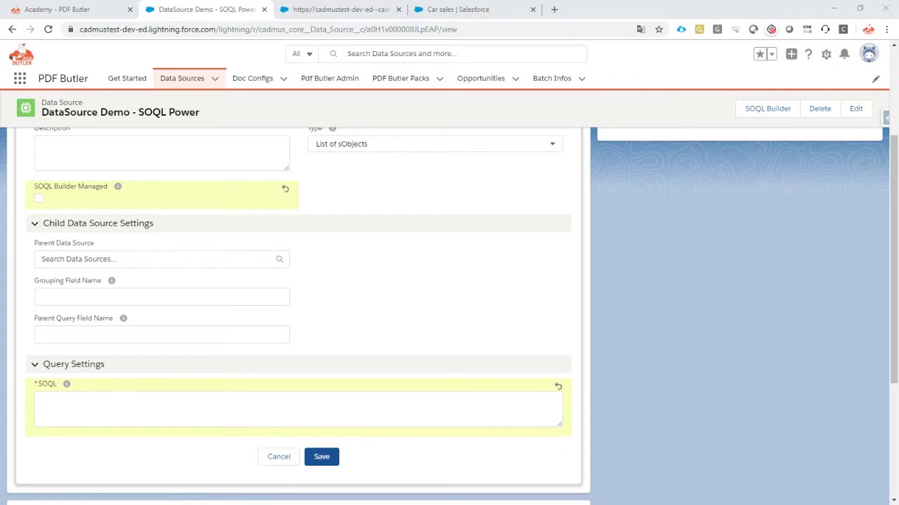
click(61, 418)
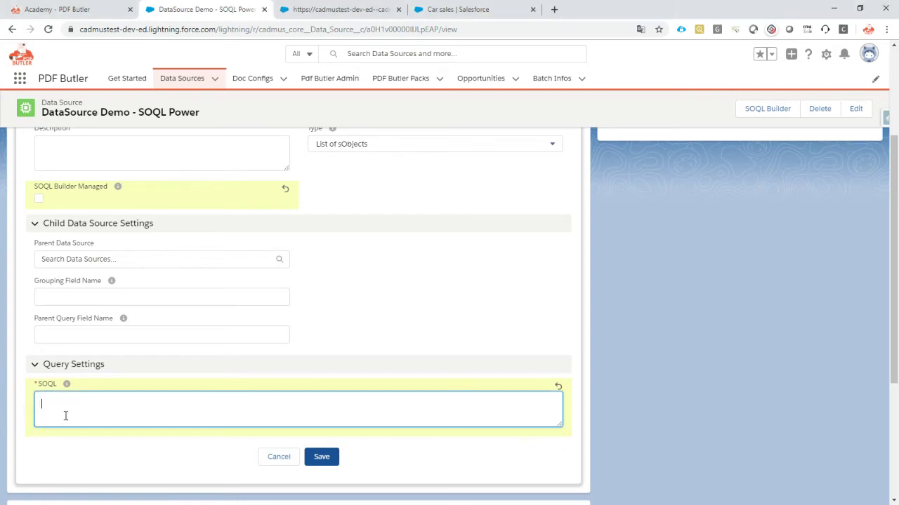
key(ctrl+v)
drag(556, 423, 556, 475)
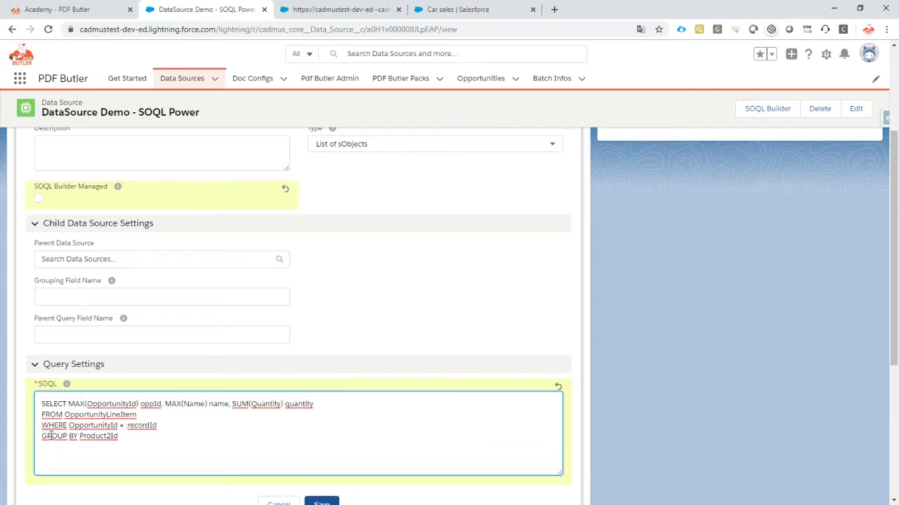
Review the query's GROUP BY Product2Id, OpportunityLineItem object, WHERE OpportunityId = :recordId line and aggregates
drag(54, 437, 77, 437)
click(110, 439)
double_click(109, 438)
click(173, 425)
double_click(91, 415)
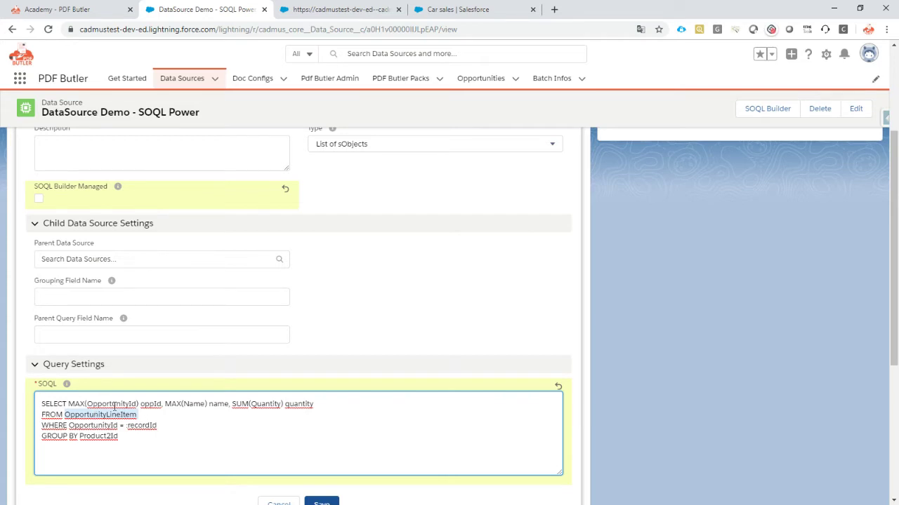
double_click(115, 404)
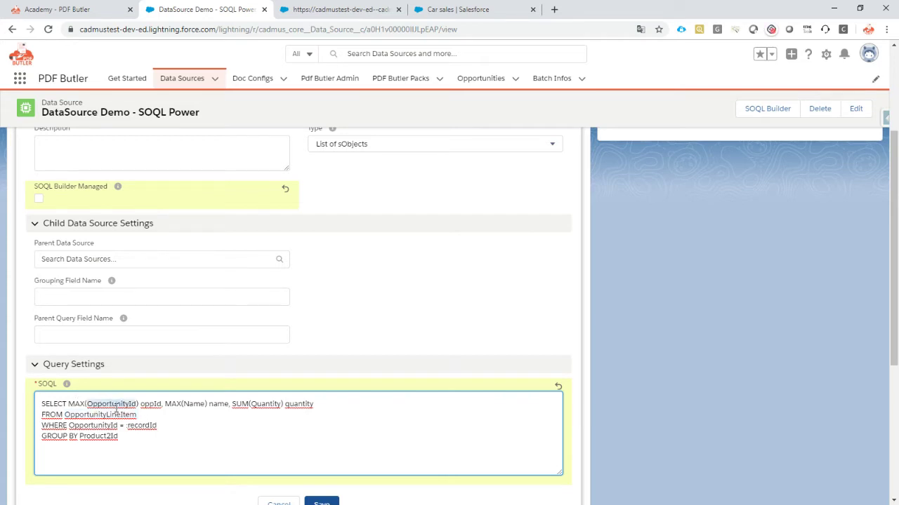
drag(159, 426, 35, 431)
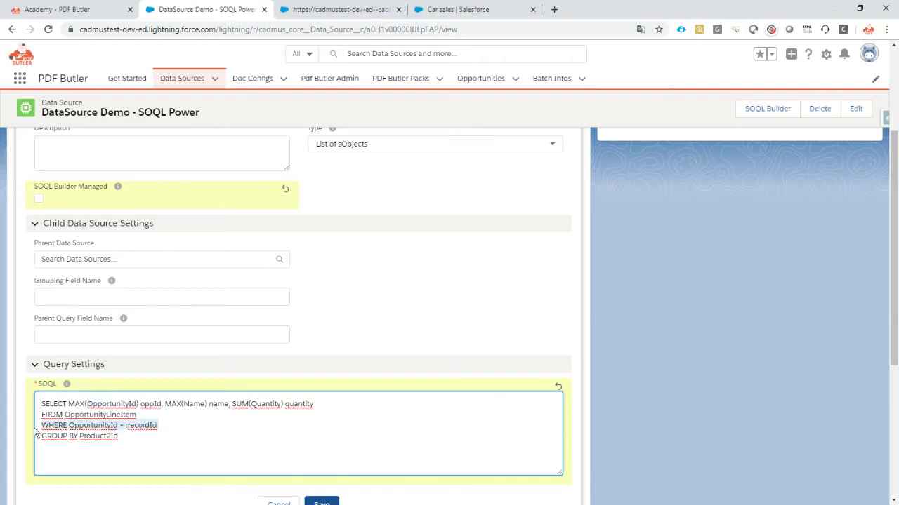
double_click(194, 404)
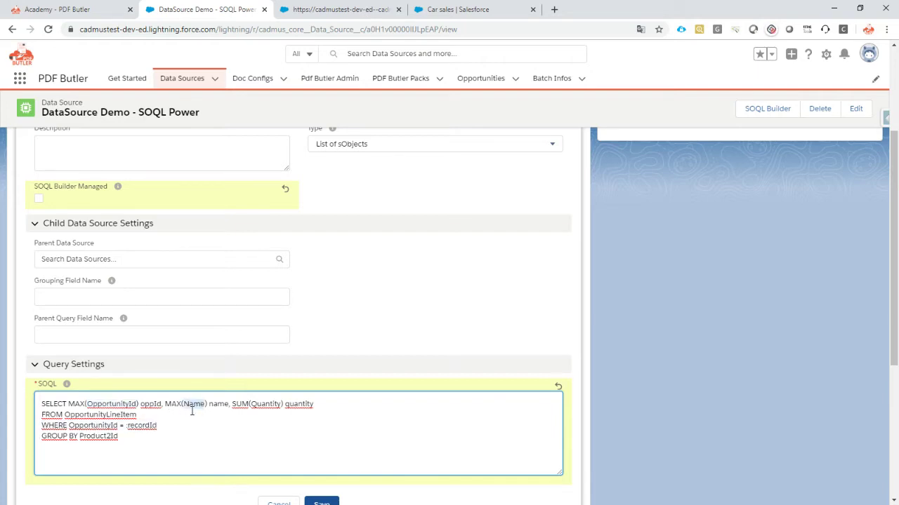
drag(181, 407, 165, 407)
drag(232, 405, 281, 404)
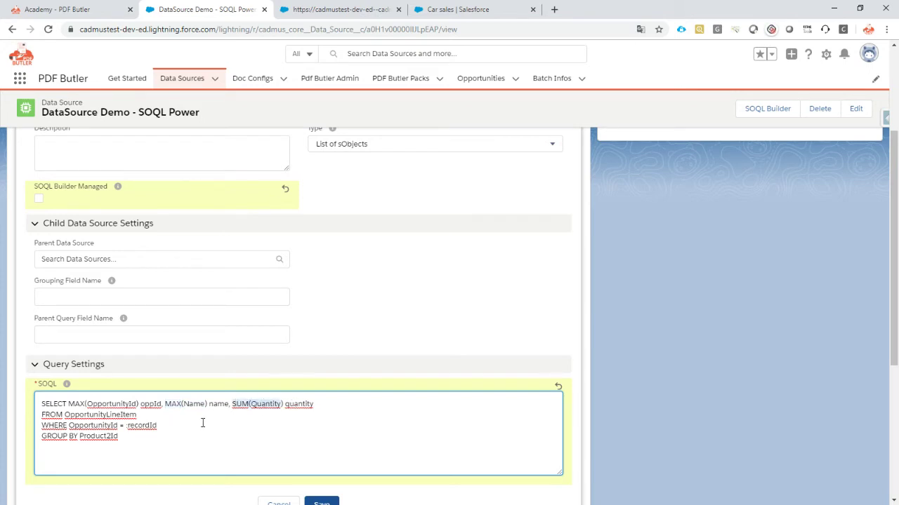
Review the oppId, name and quantity aliases in the SELECT line
double_click(151, 406)
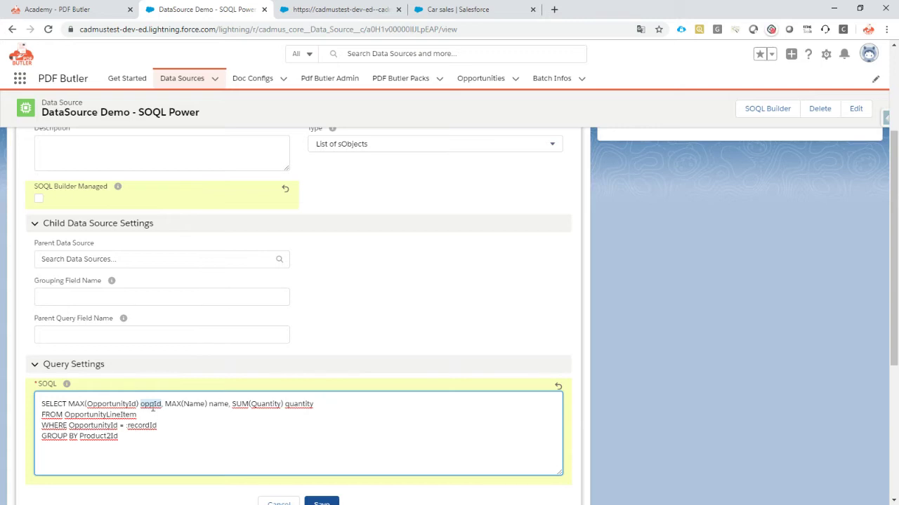
drag(69, 404, 79, 404)
double_click(150, 405)
double_click(218, 405)
click(303, 405)
double_click(303, 406)
Start an extra AND condition on the WHERE line, then delete it, leaving OpportunityId = :recordId
click(179, 427)
text(AND (122 = '' OR)
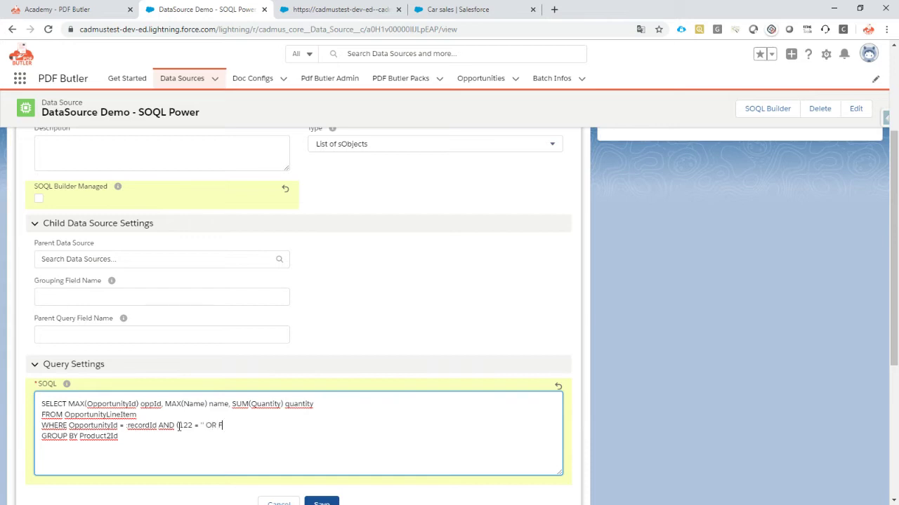
text(FLD__C)
key(ctrl+shift+Left)
key(ctrl+shift+Left)
key(ctrl+shift+Left)
key(ctrl+shift+Left)
key(ctrl+shift+Left)
key(ctrl+shift+Left)
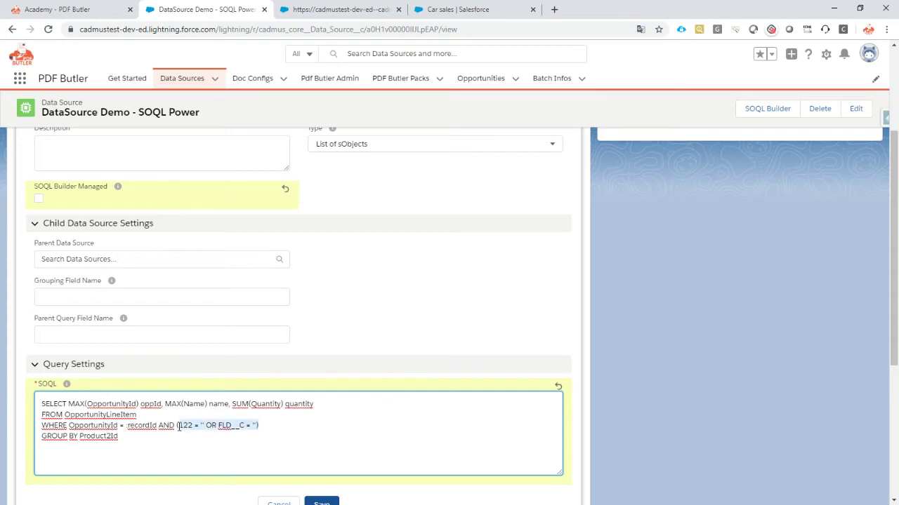
key(BackSpace)
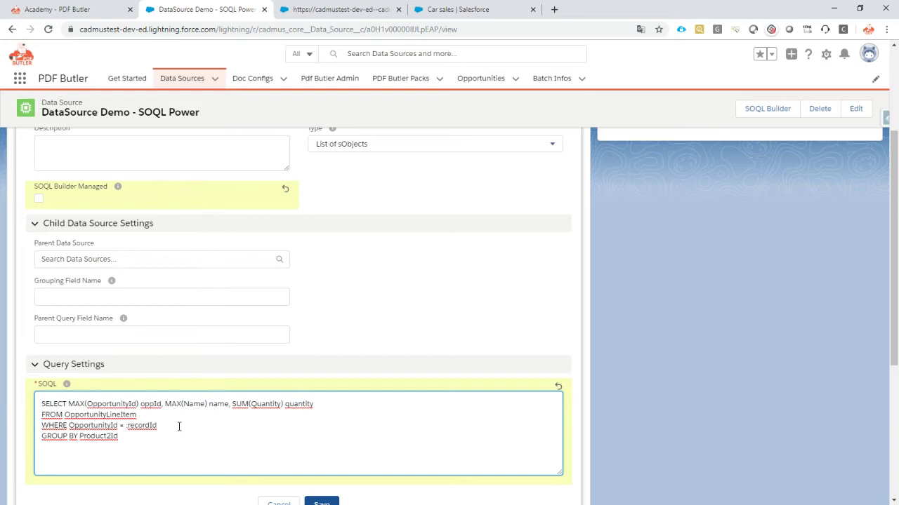
key(BackSpace)
Look over the SELECT and WHERE lines, then save the data source query
drag(40, 404, 292, 407)
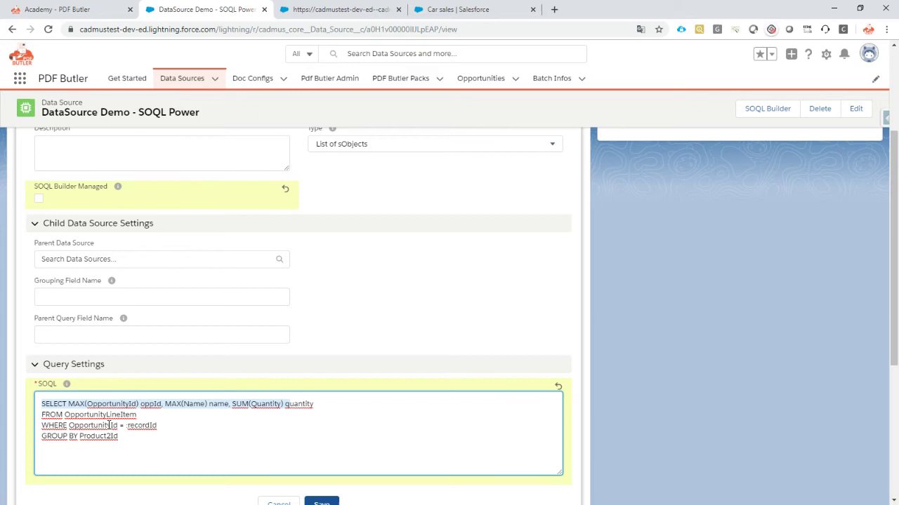
drag(178, 426, 15, 426)
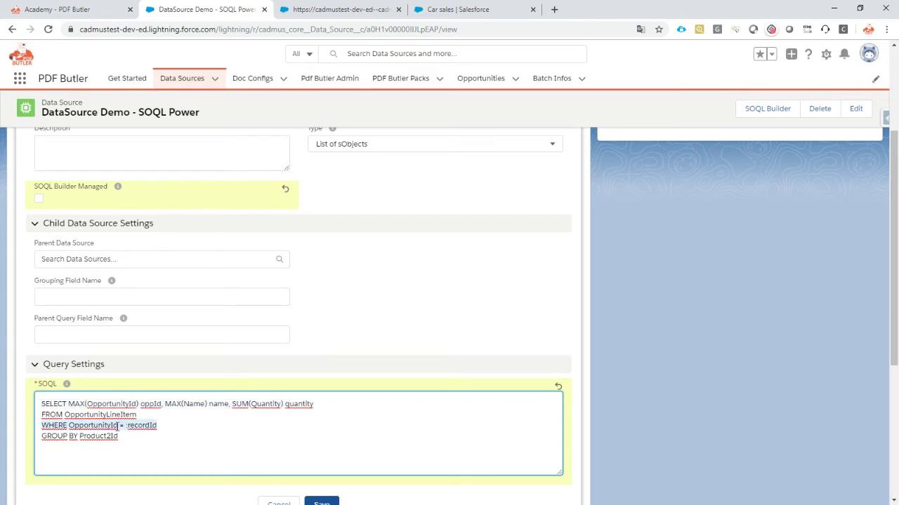
drag(42, 404, 326, 407)
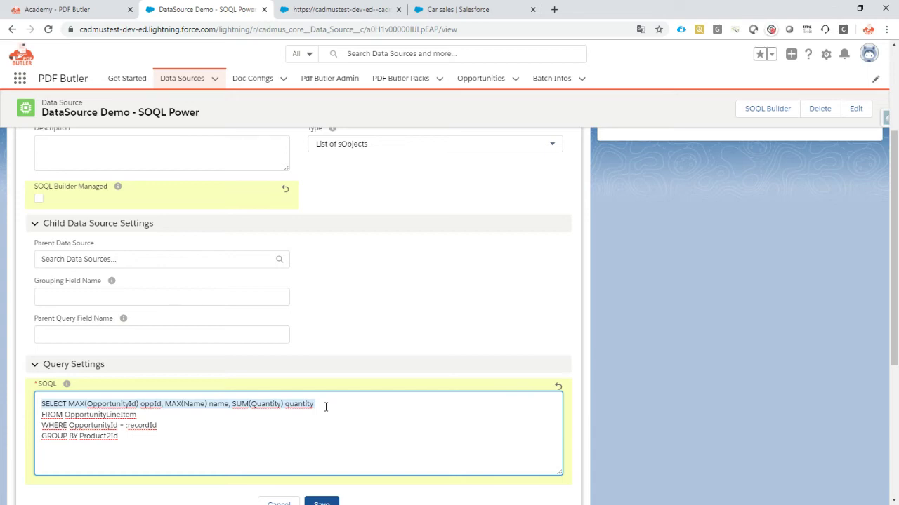
click(328, 407)
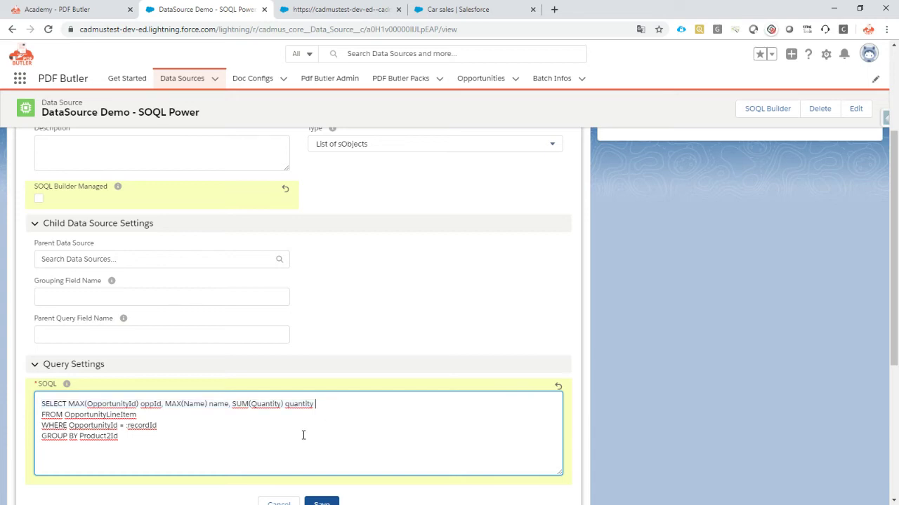
click(328, 502)
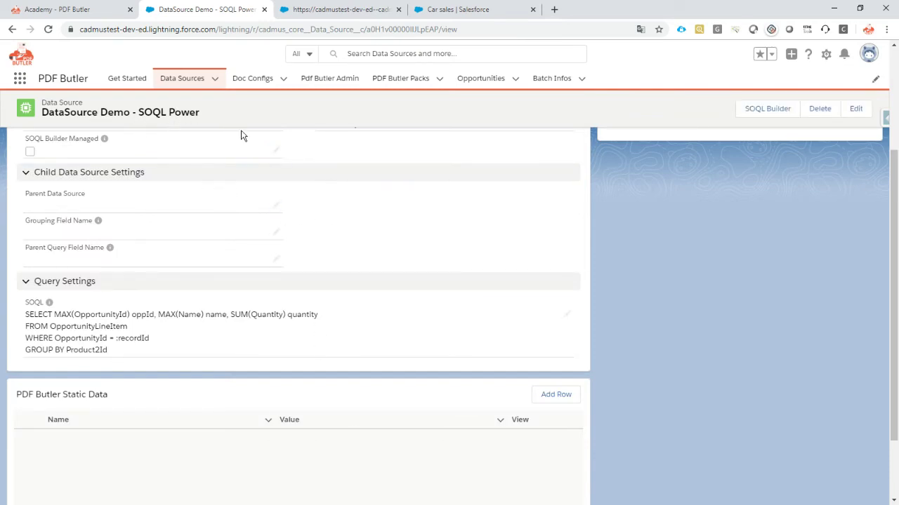
On the doc config page, add DataSource Demo - SOQL Power with third field 'quantity' of type NUMBER
click(334, 11)
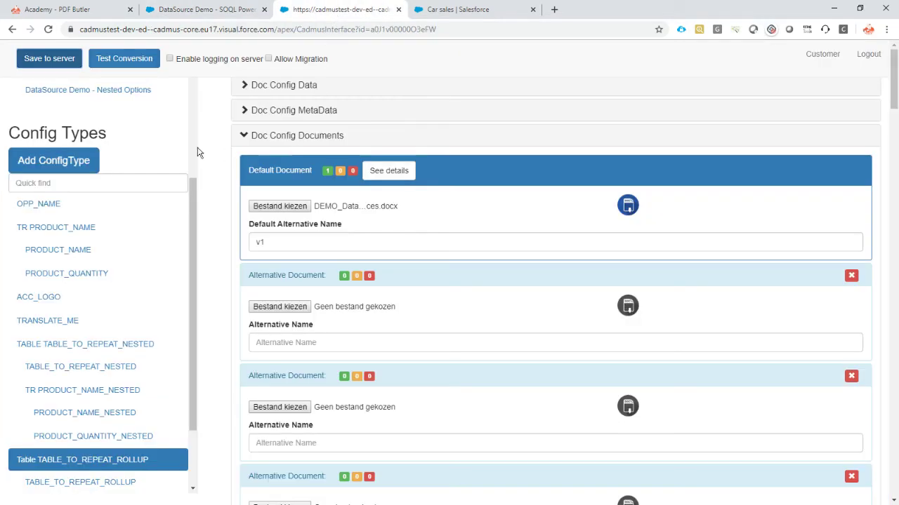
scroll(111, 132, up, 1)
scroll(111, 132, up, 3)
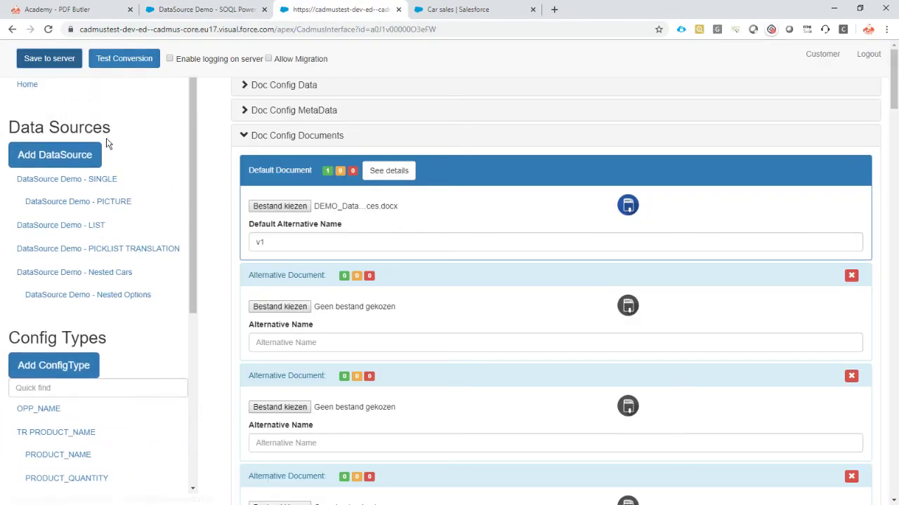
click(89, 155)
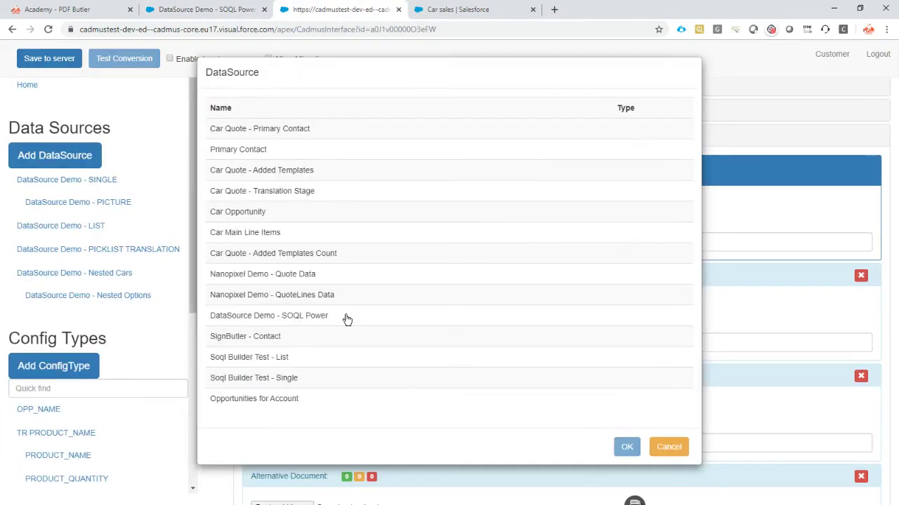
click(265, 316)
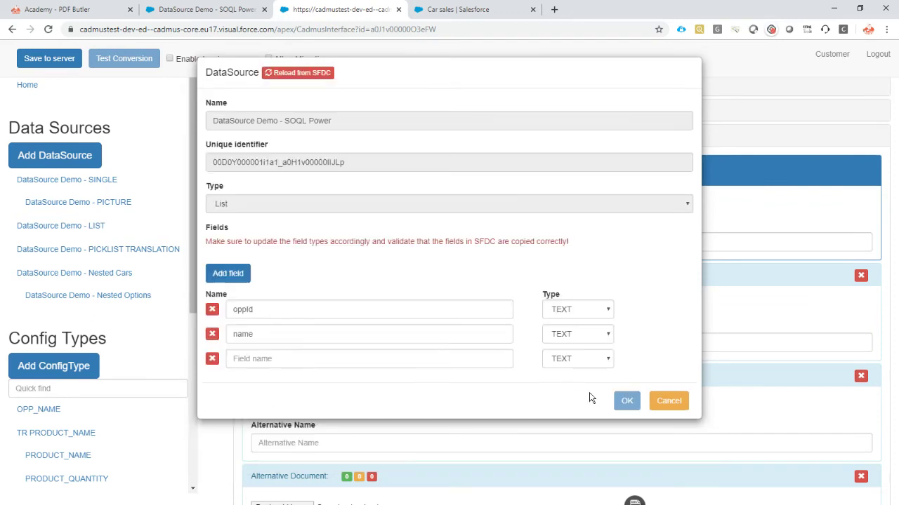
click(258, 358)
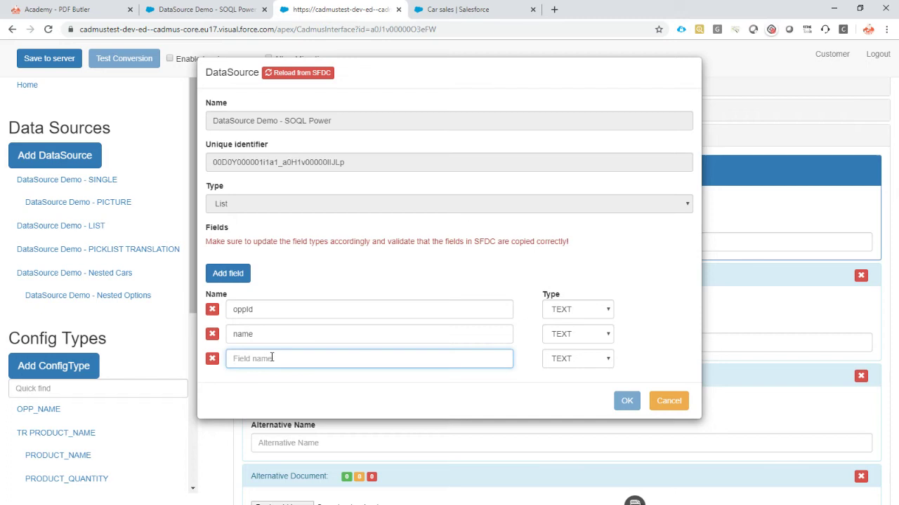
text(au)
key(BackSpace)
text(q)
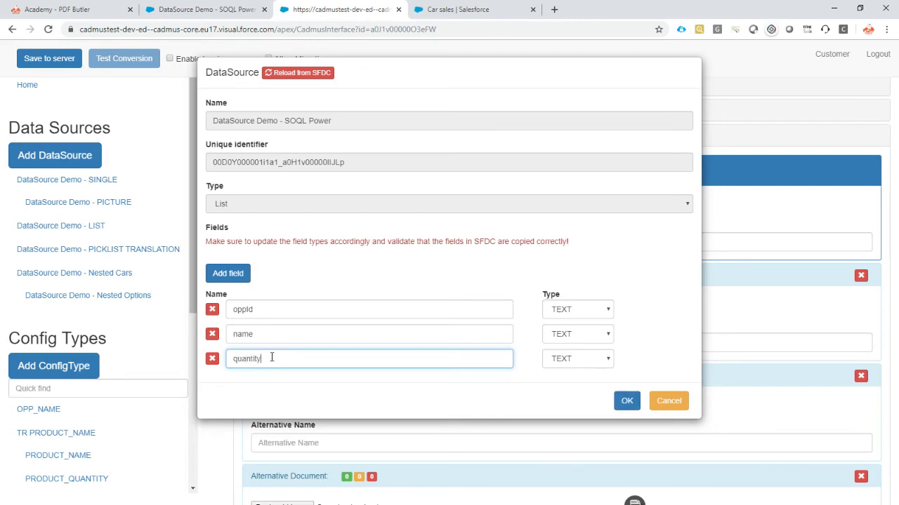
click(568, 359)
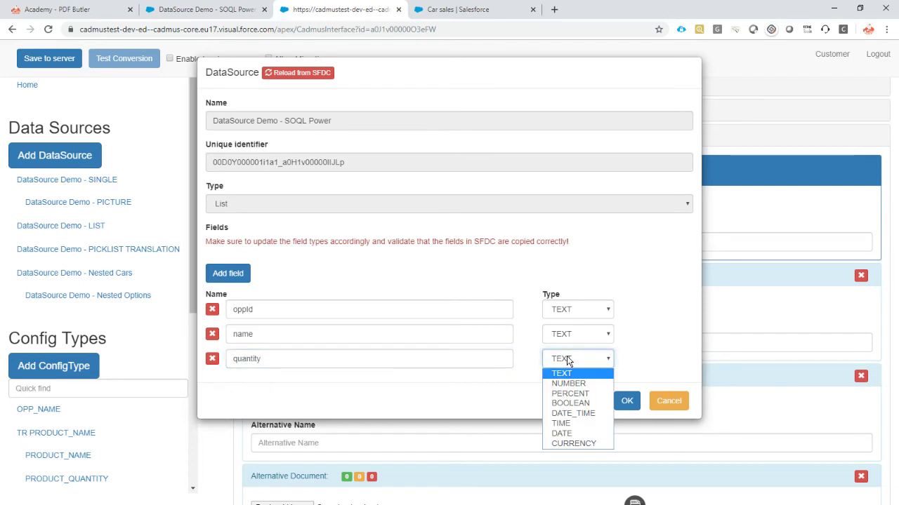
click(581, 384)
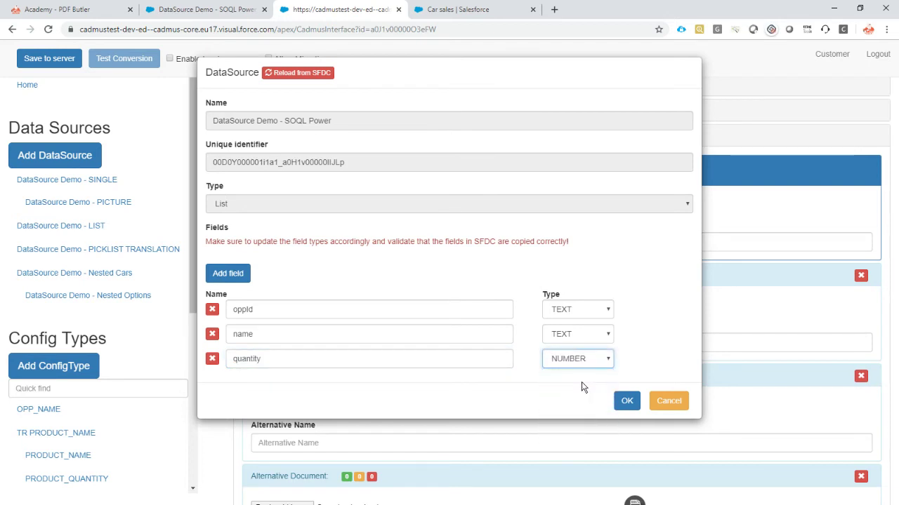
click(624, 401)
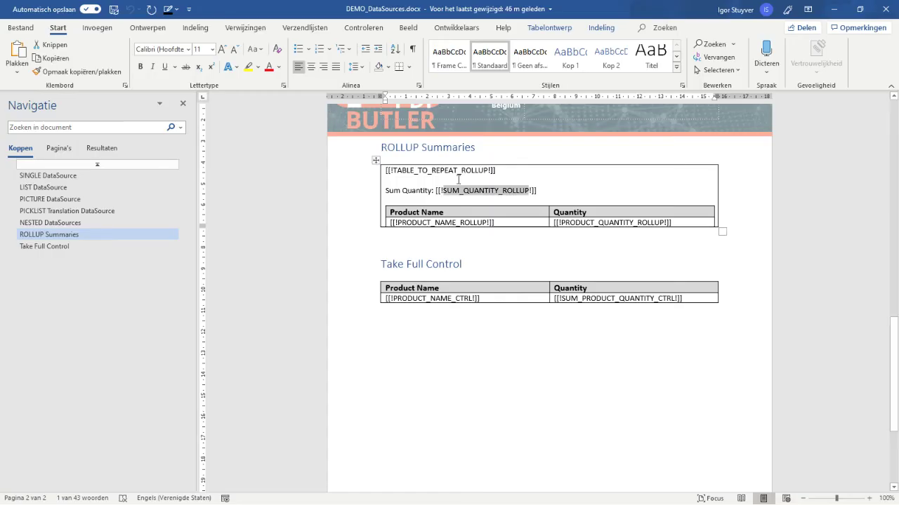
drag(402, 298, 471, 298)
key(ctrl+c)
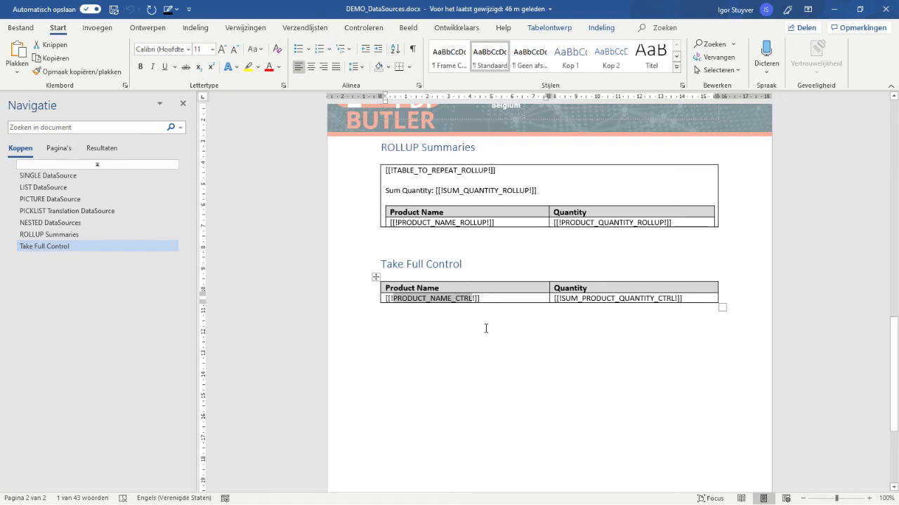
click(460, 315)
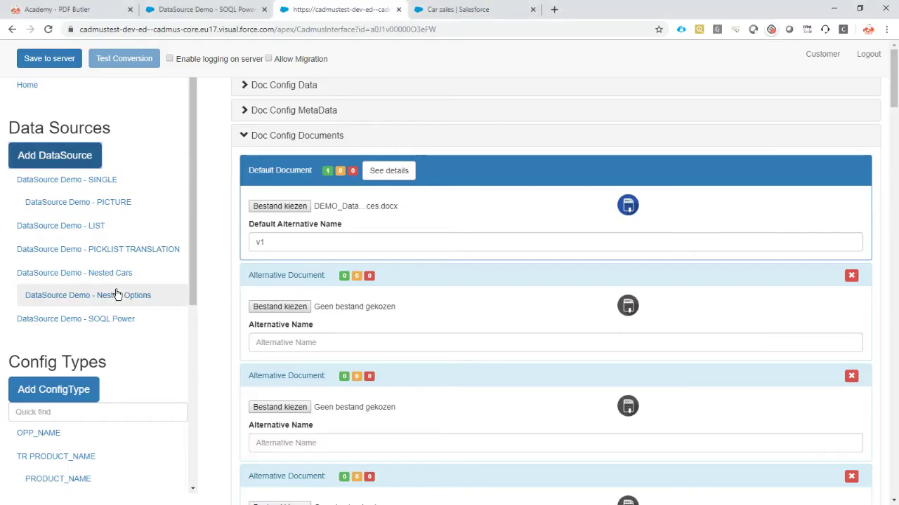
Create TABLE_ROW config type 'TR PRODUCT_NAME_CTRL' on SOQL Power with merge field PRODUCT_NAME_CTRL
scroll(28, 337, down, 2)
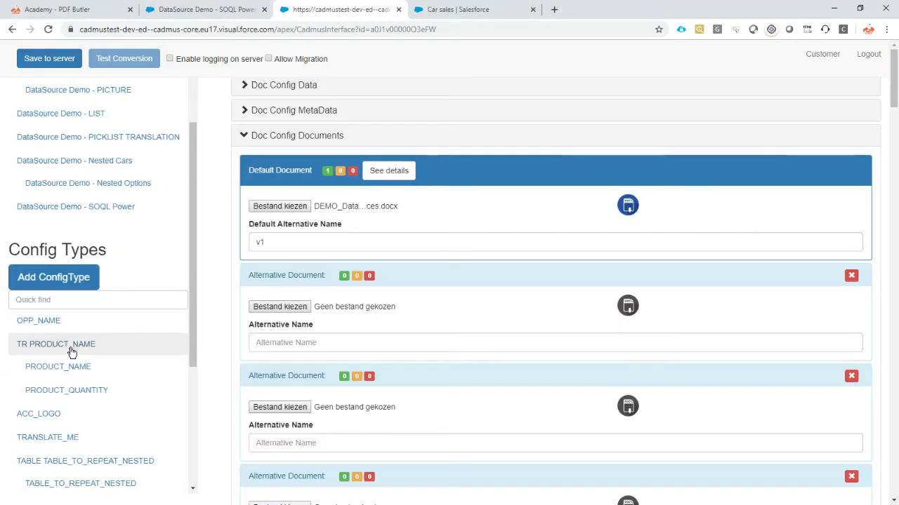
click(42, 276)
click(264, 122)
key(ctrl+v)
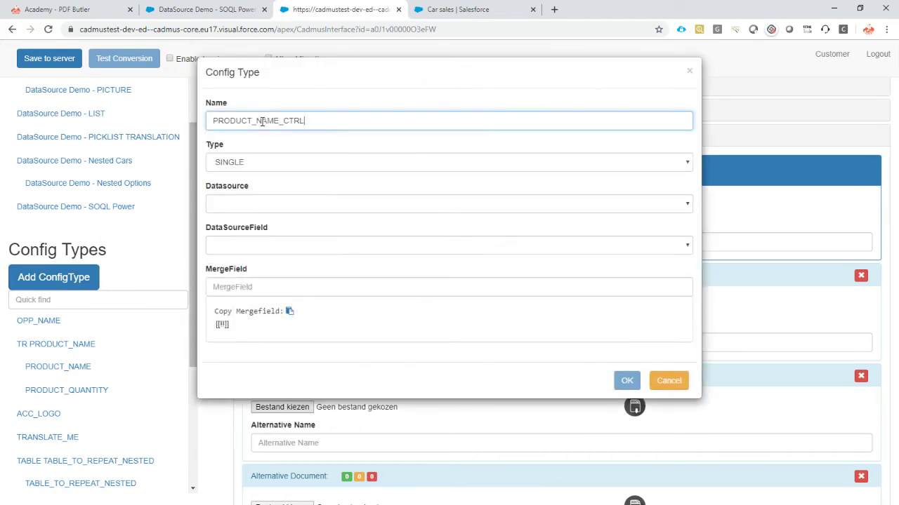
click(215, 121)
text(TR)
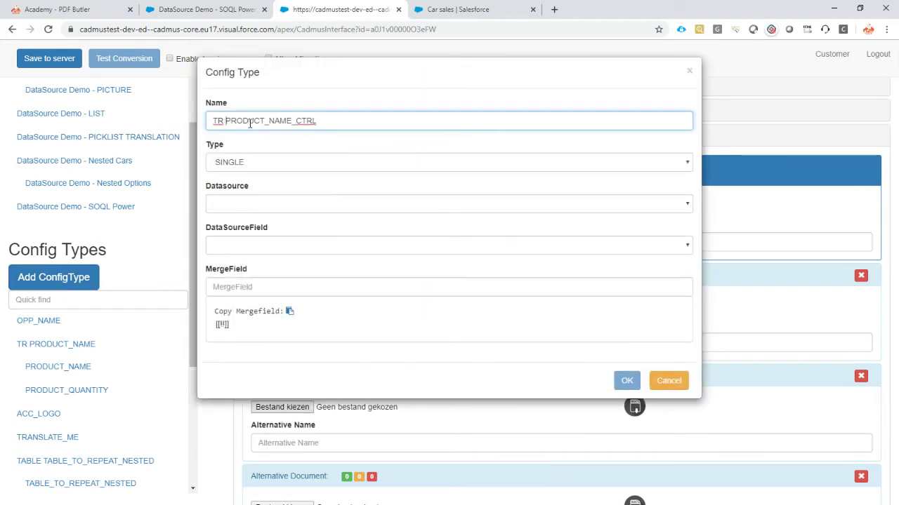
click(239, 166)
click(246, 207)
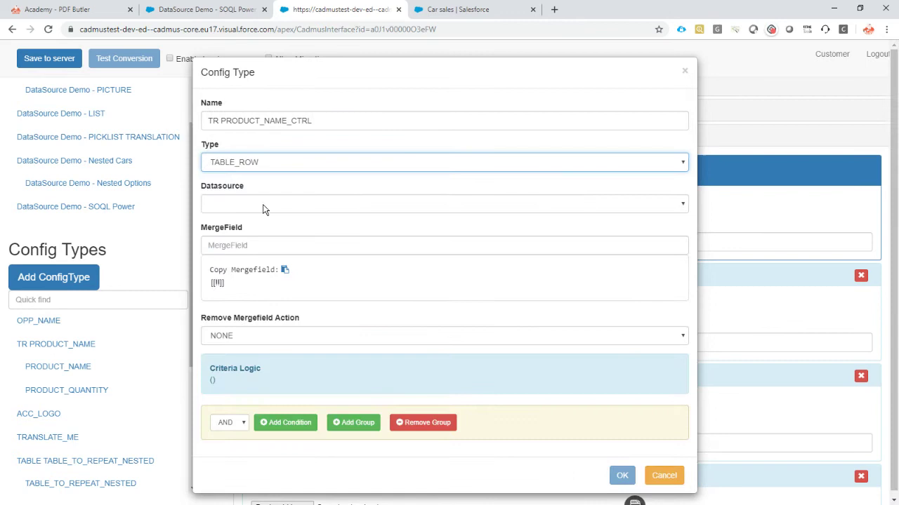
click(241, 205)
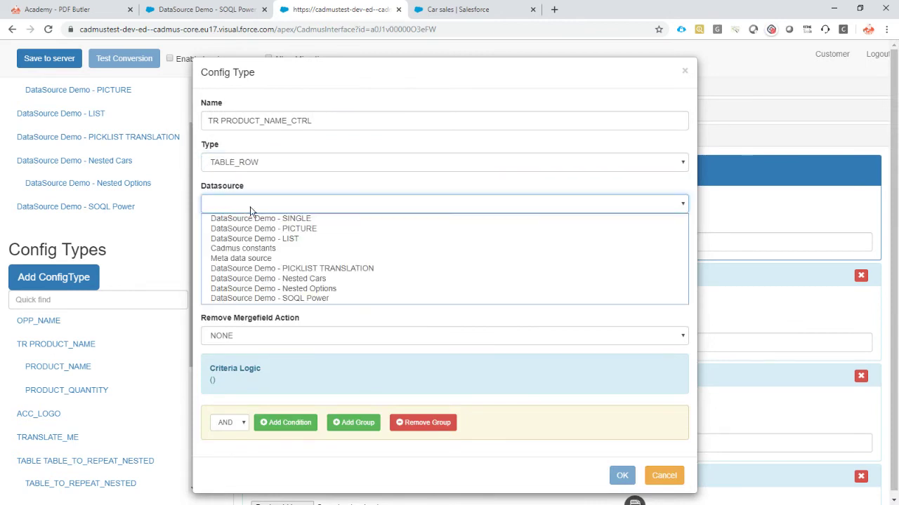
click(327, 298)
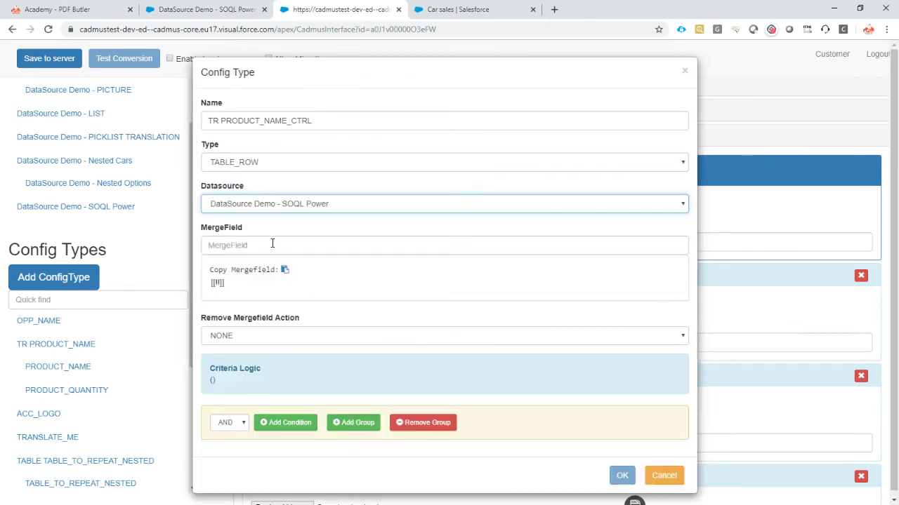
click(272, 245)
key(Down)
key(Return)
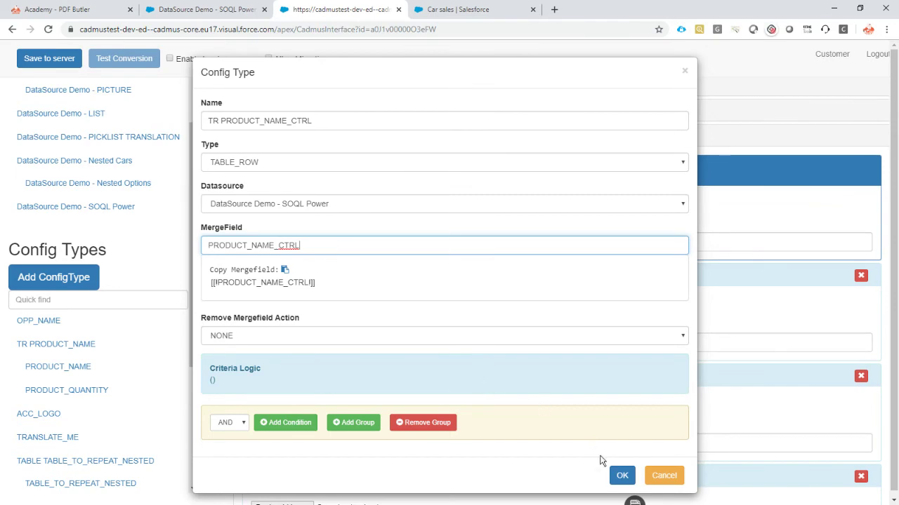
click(622, 476)
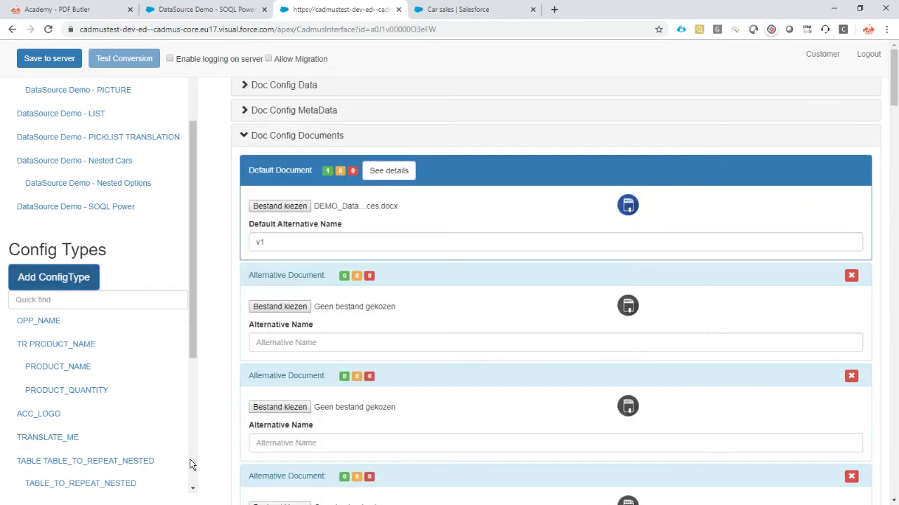
Add a PRODUCT_NAME_CTRL field under TR PRODUCT_NAME_CTRL, mapped to name, with merge field PRODUCT_NAME_CTRL
scroll(160, 488, down, 3)
click(160, 484)
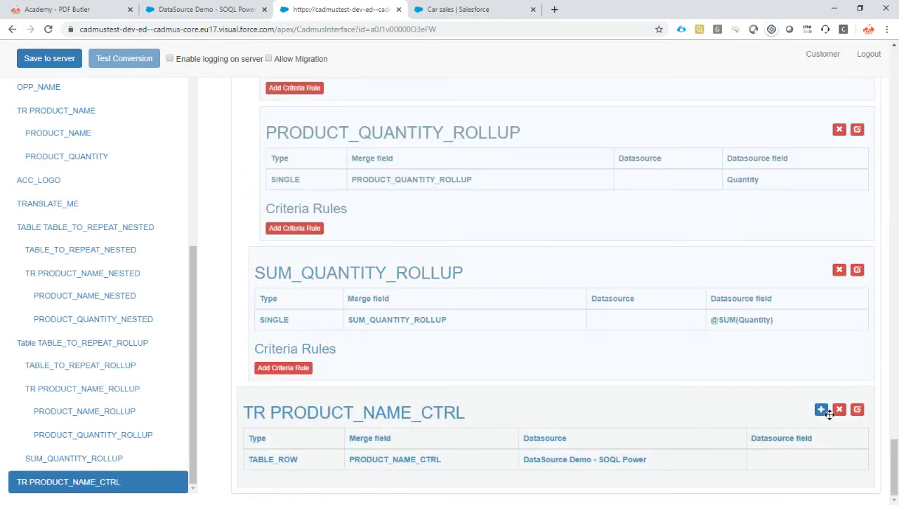
click(828, 413)
click(274, 122)
key(ctrl+v)
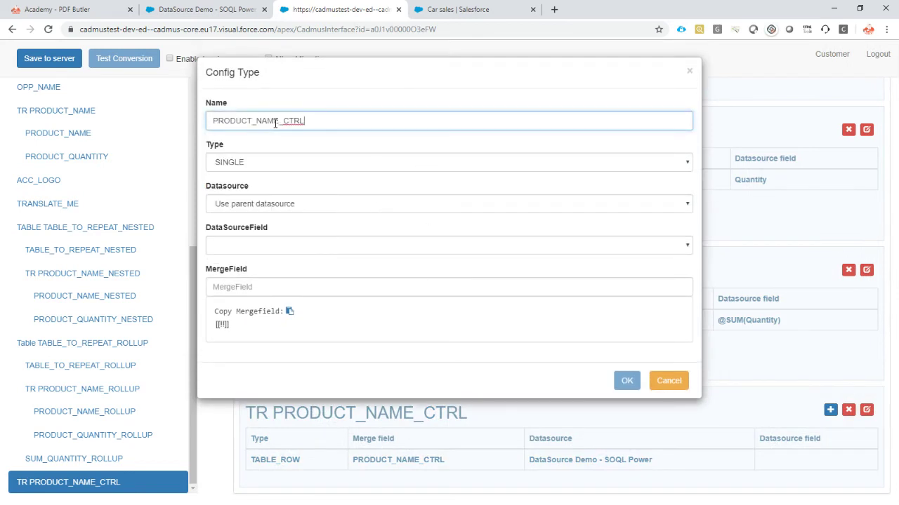
click(243, 245)
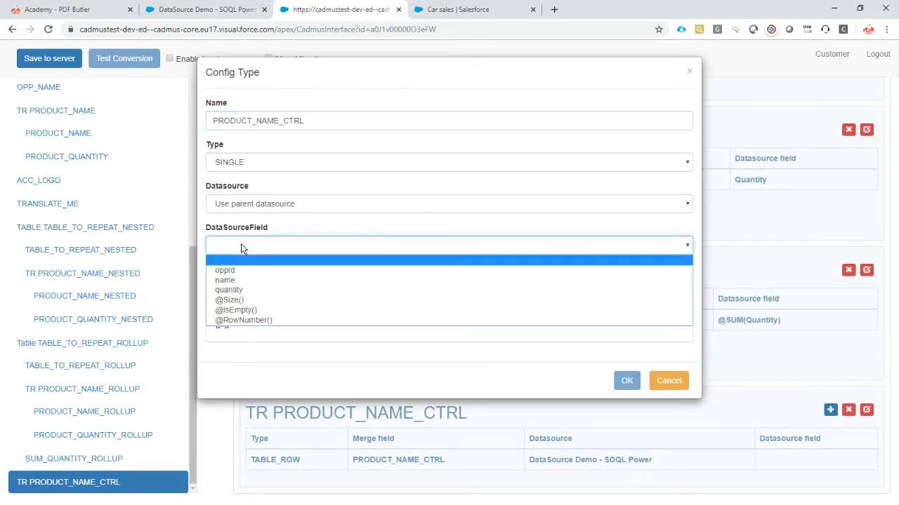
click(267, 281)
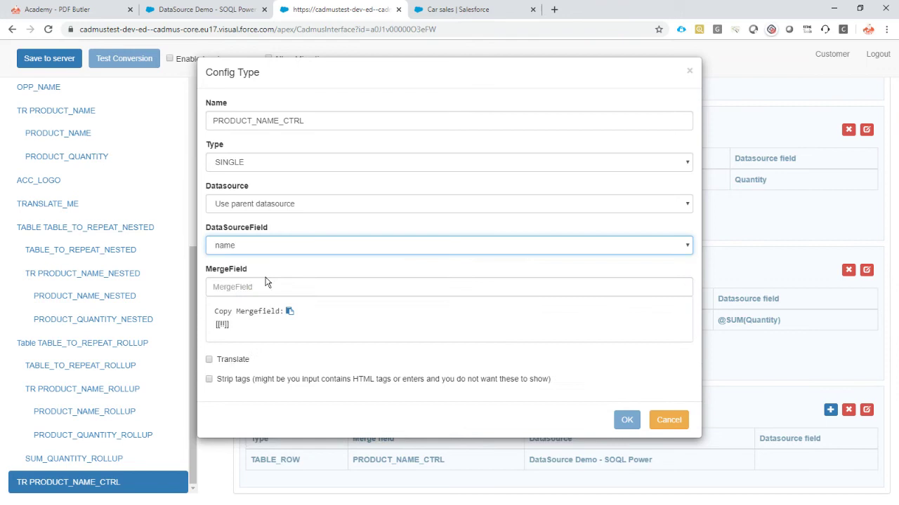
click(256, 286)
key(ctrl+v)
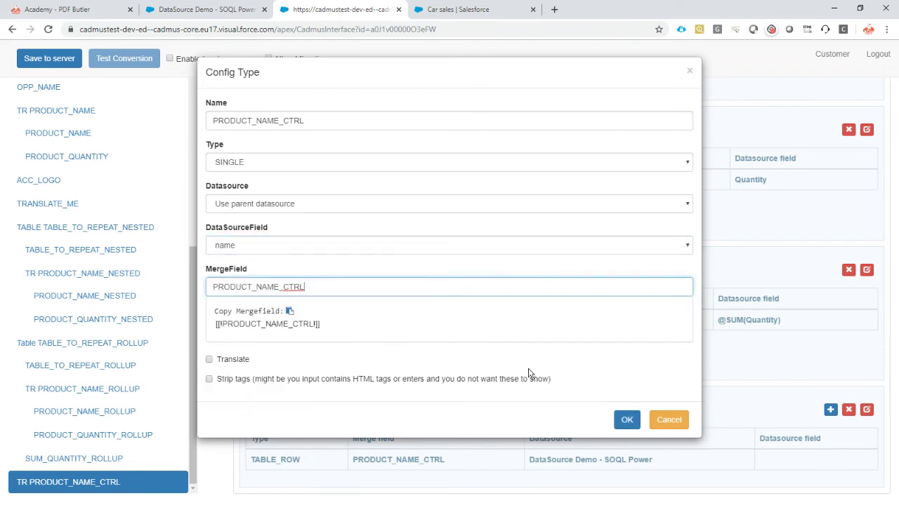
click(627, 420)
scroll(582, 341, down, 3)
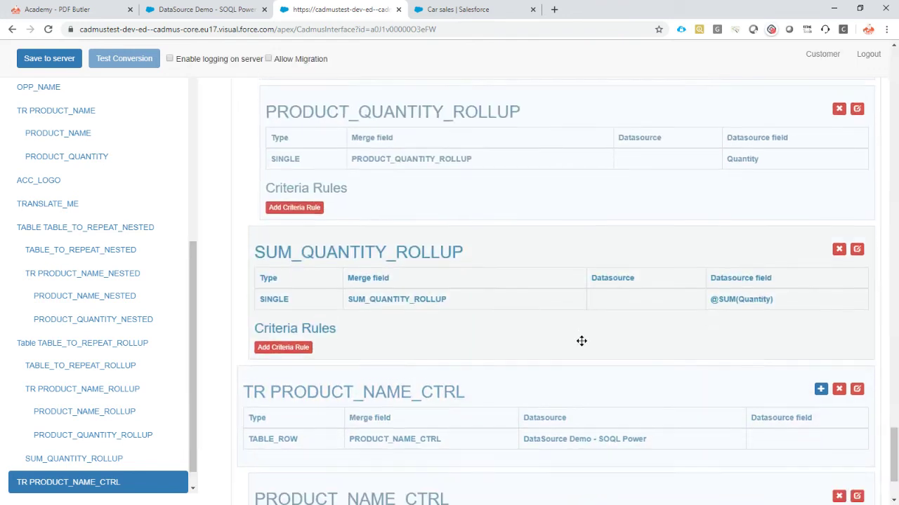
Start another field under TR PRODUCT_NAME_CTRL and copy the SUM_PRODUCT_QUANTITY_CTRL tag from the Word template
click(822, 270)
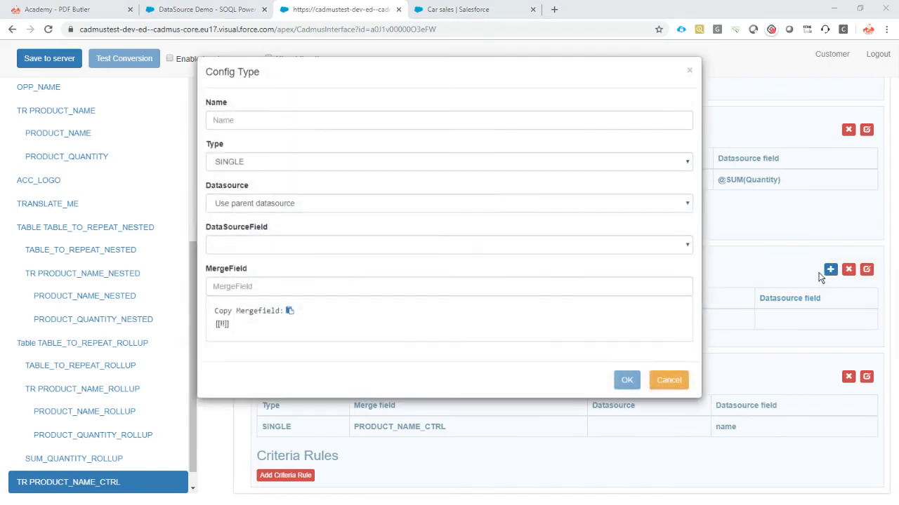
key(alt+Tab)
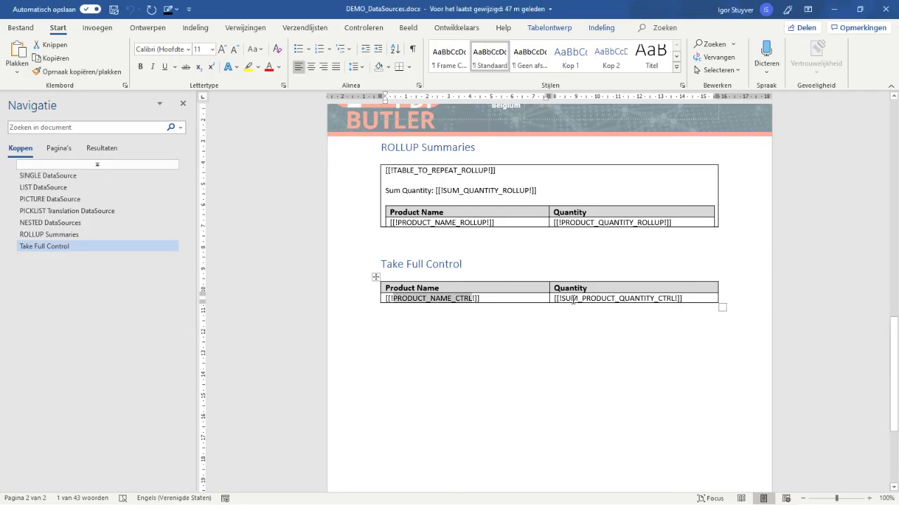
drag(573, 300, 675, 299)
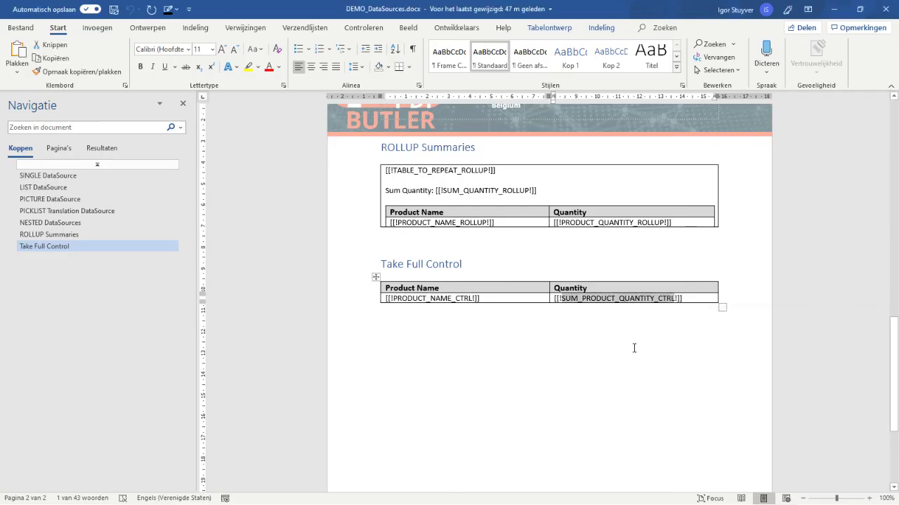
key(ctrl+c)
key(alt+Tab)
Fill in SUM_PRODUCT_QUANTITY_CTRL as name and merge field, mapped to quantity unformatted, then save to server
click(287, 122)
key(ctrl+v)
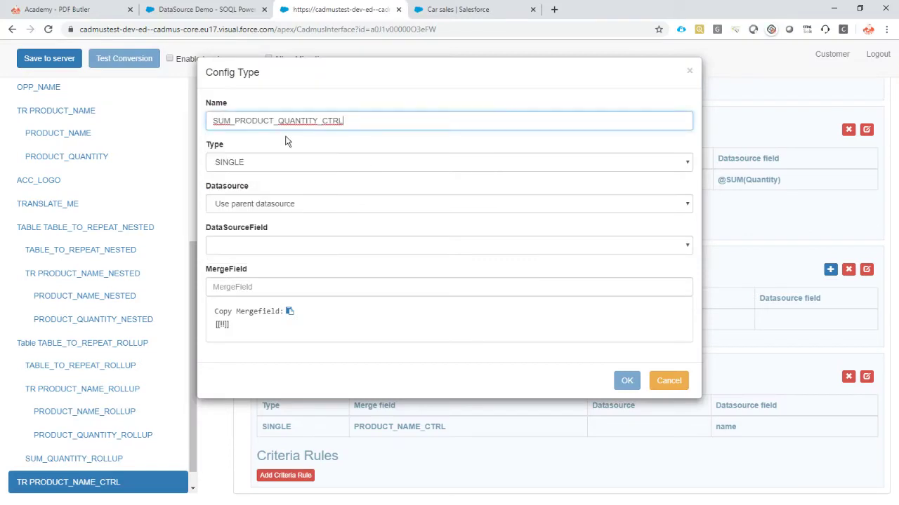
click(257, 251)
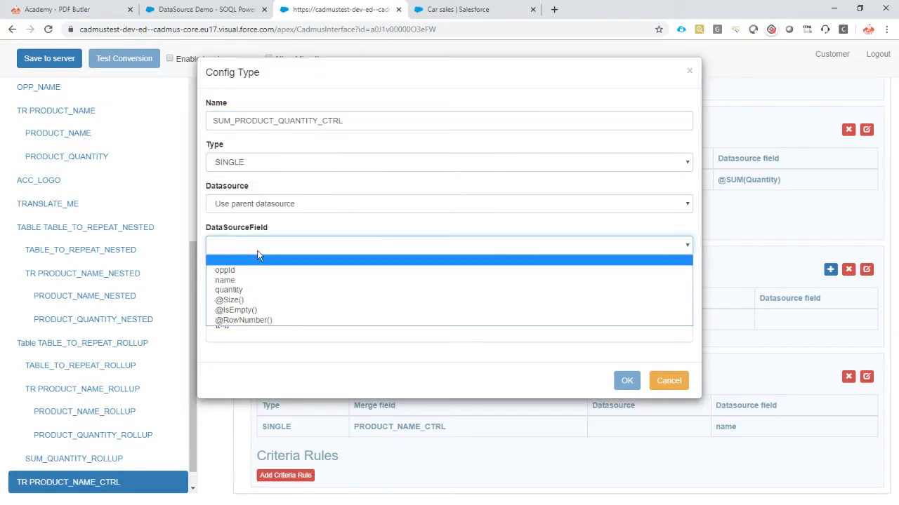
click(262, 290)
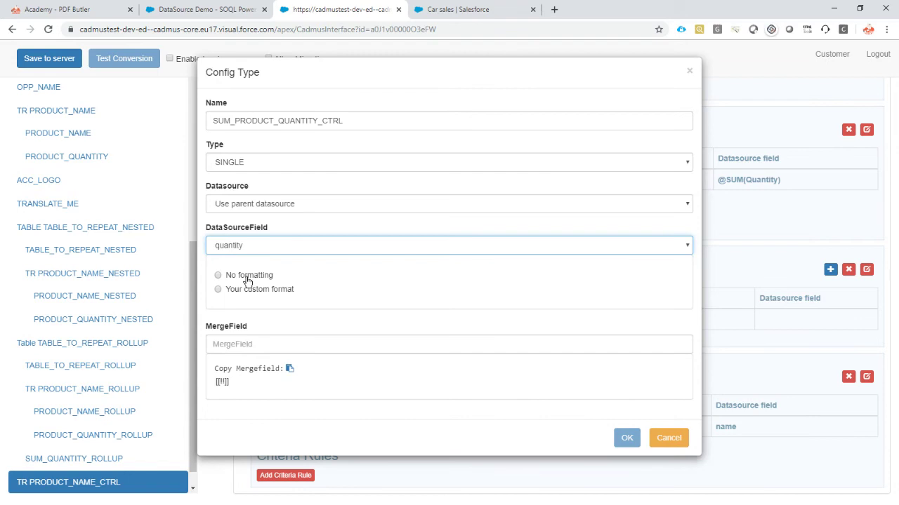
click(248, 279)
click(248, 344)
key(ctrl+v)
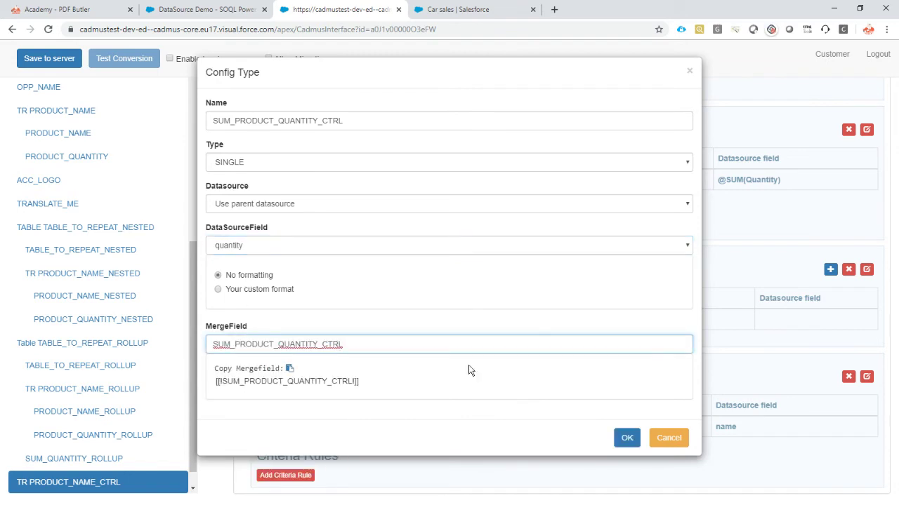
click(627, 438)
click(49, 61)
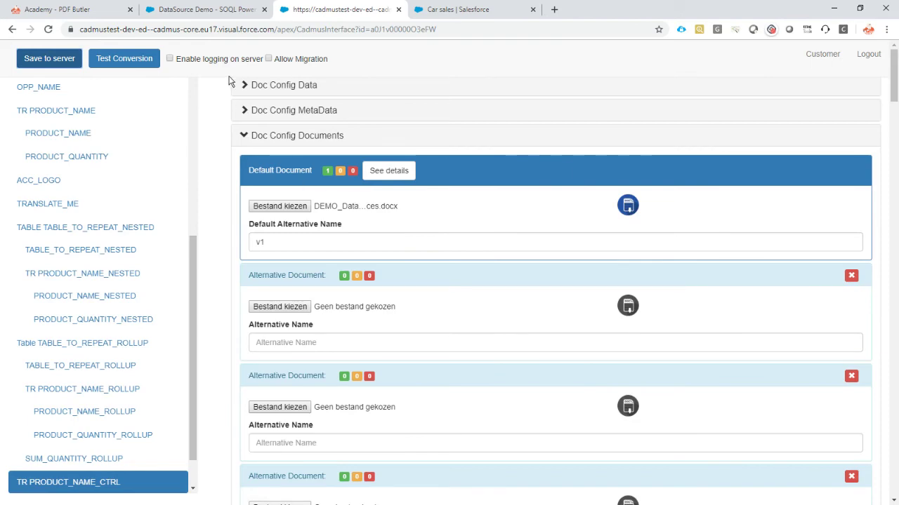
Regenerate the DataSources Demo PDF from the Car sales opportunity page
click(483, 16)
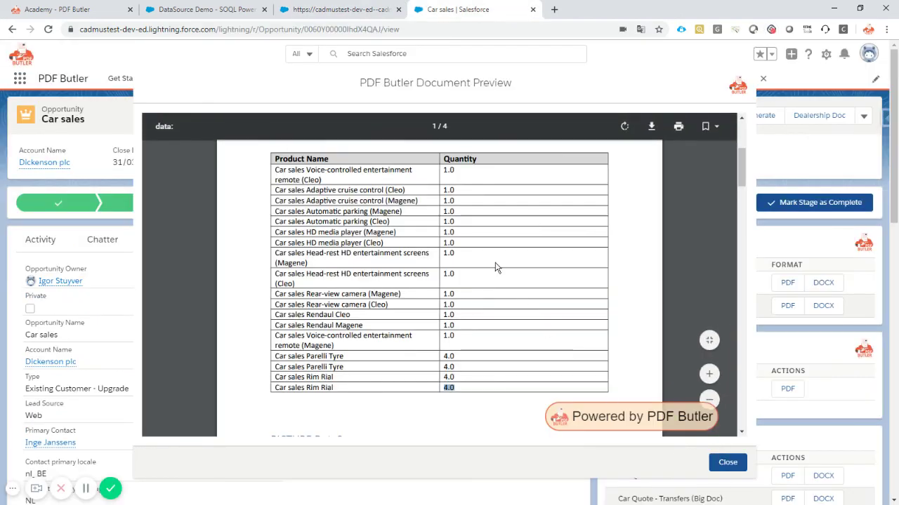
click(728, 462)
click(789, 307)
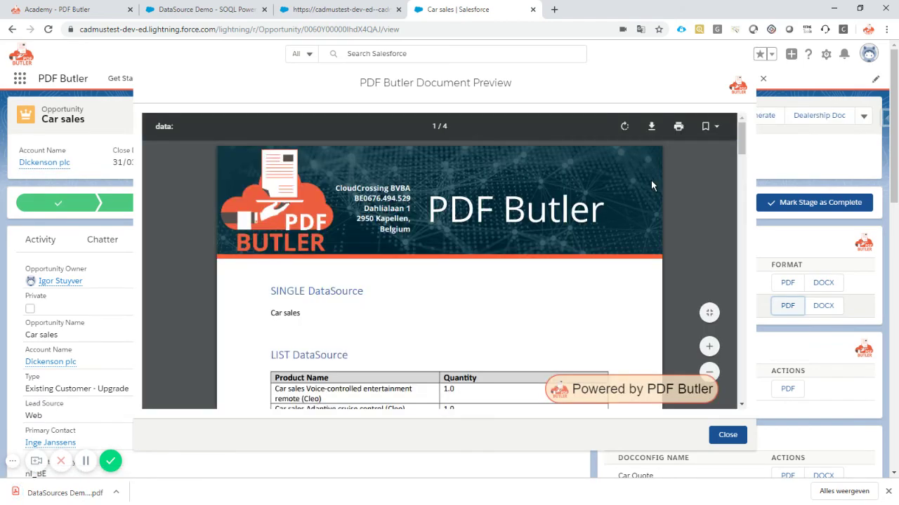
drag(739, 151, 744, 353)
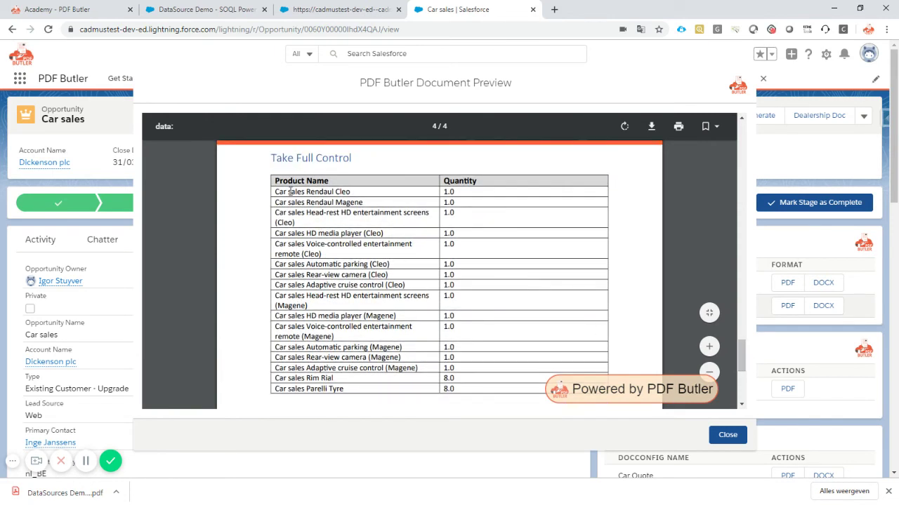
Check the Take Full Control table: Rim Rial and Parelli Tyre appear once each, summed to 8.0
drag(275, 191, 395, 207)
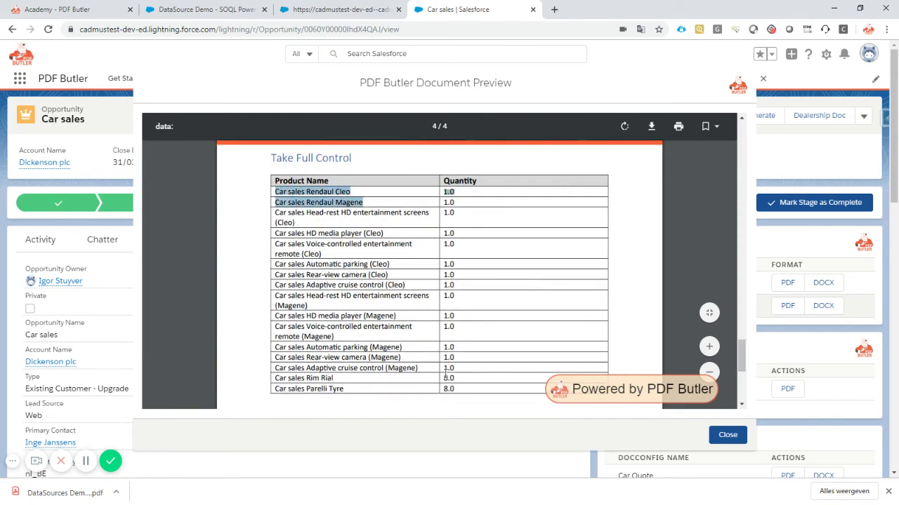
mouse_move(444, 378)
mouse_down()
mouse_move(456, 377)
mouse_move(457, 389)
mouse_up()
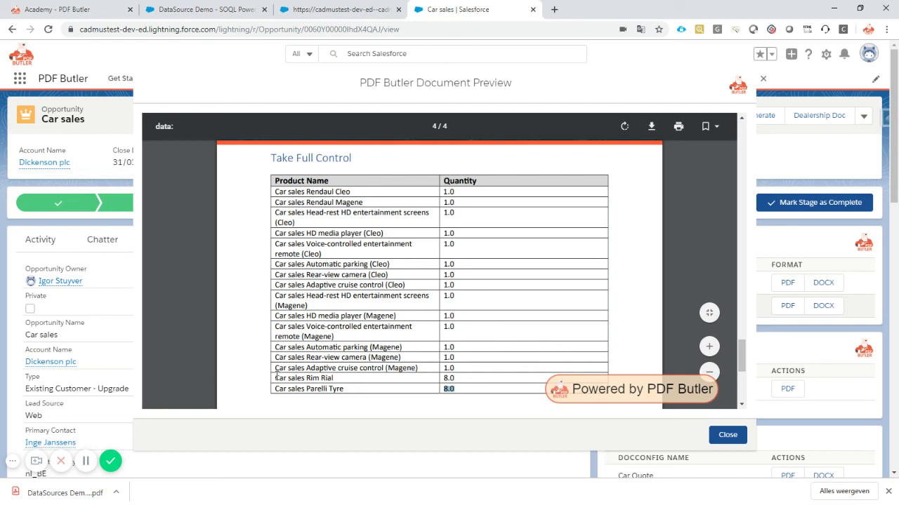
drag(274, 378, 344, 389)
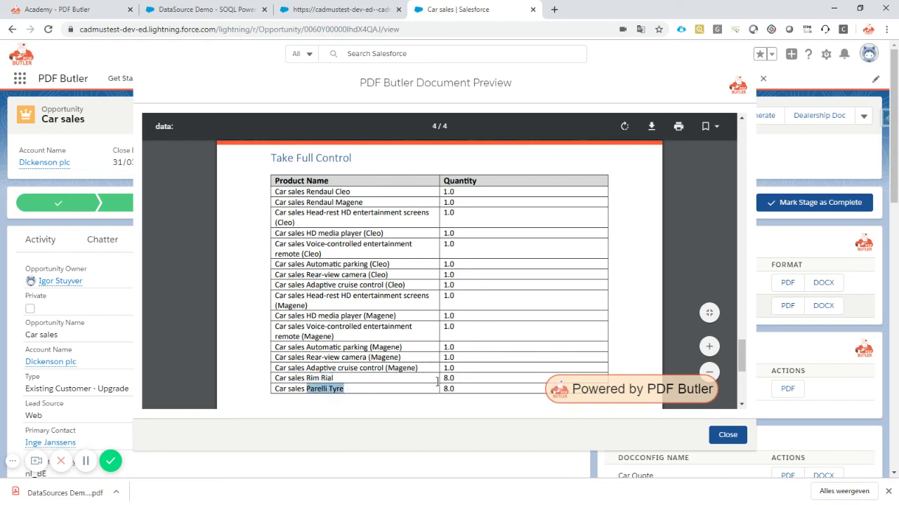
drag(442, 378, 456, 388)
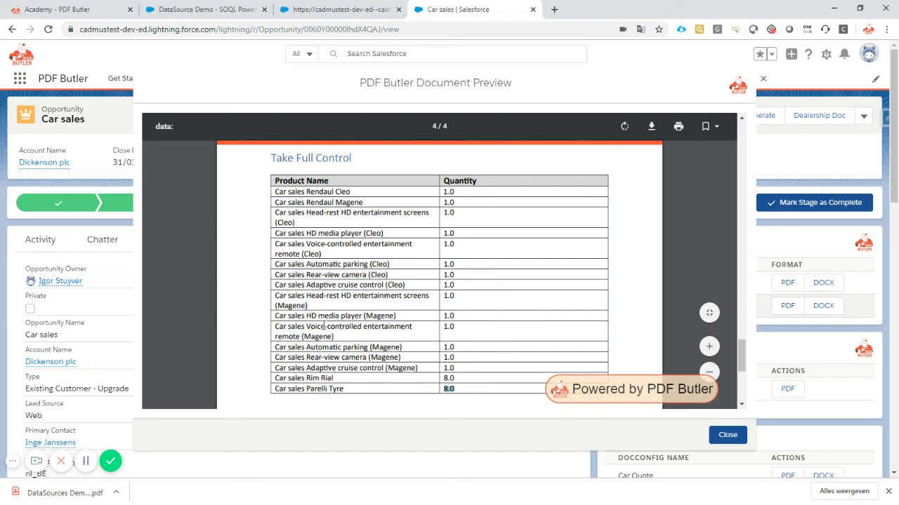
drag(461, 378, 443, 379)
click(471, 389)
click(203, 12)
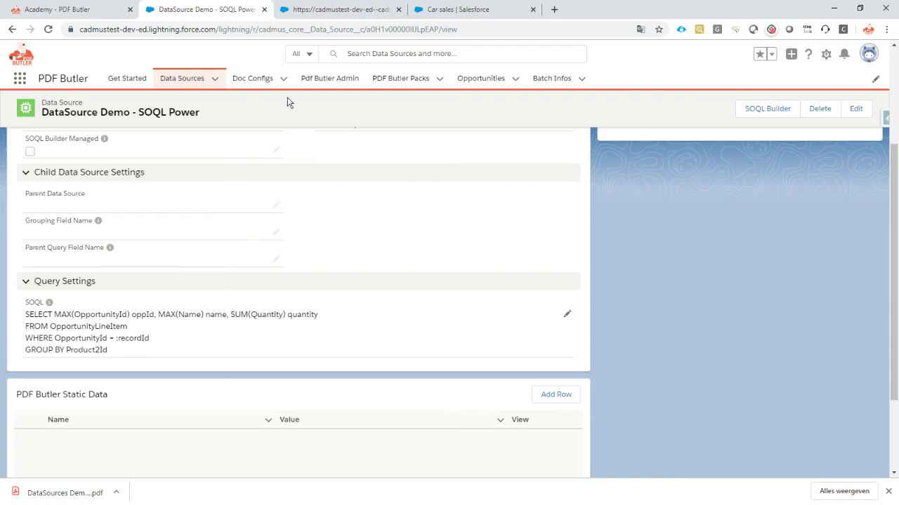
click(471, 11)
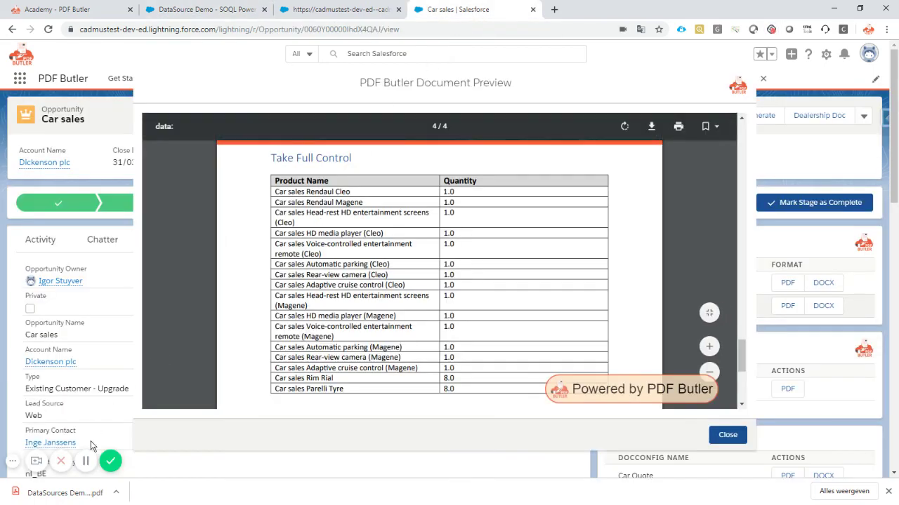